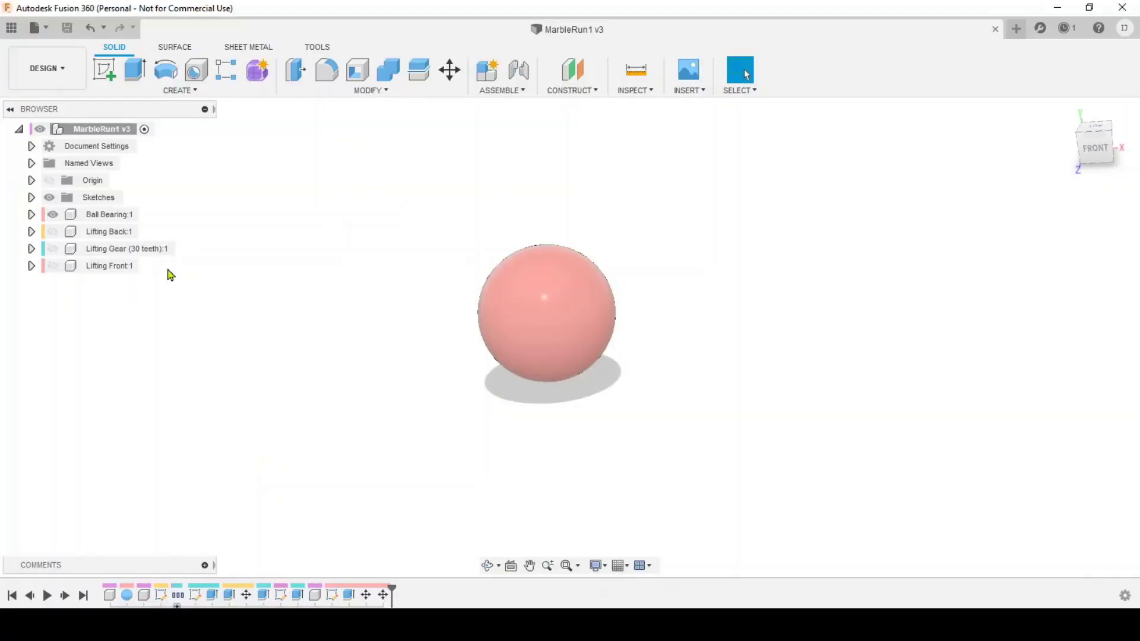
Swap the ball bearing for the 30-tooth Lifting Gear, inspect its back, then hide and expand it
left_click(53, 215)
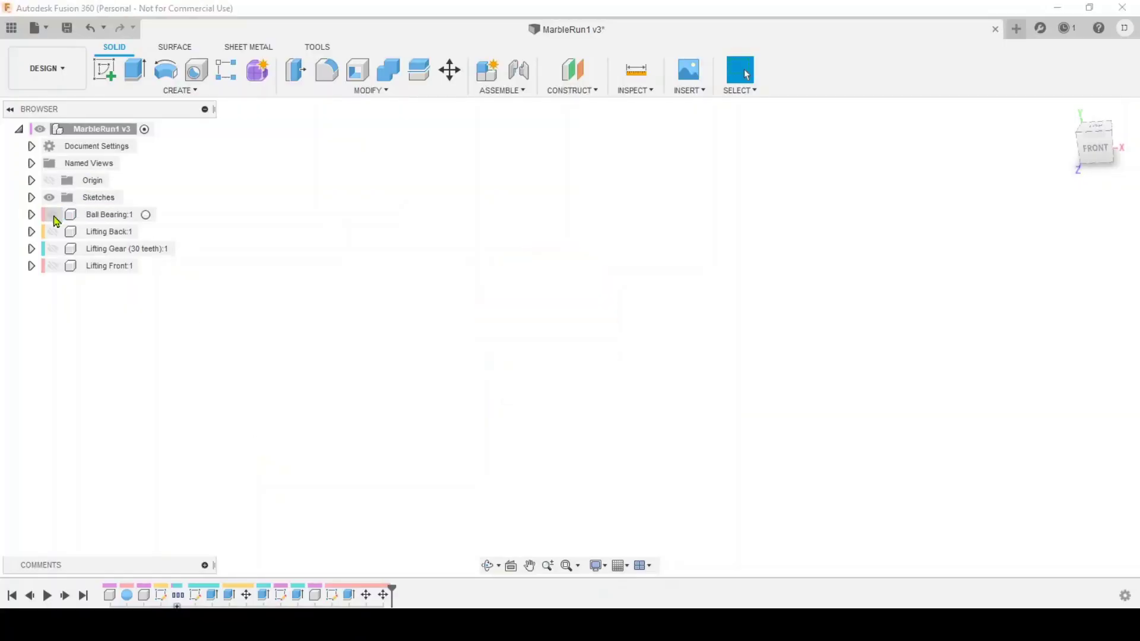
left_click(53, 249)
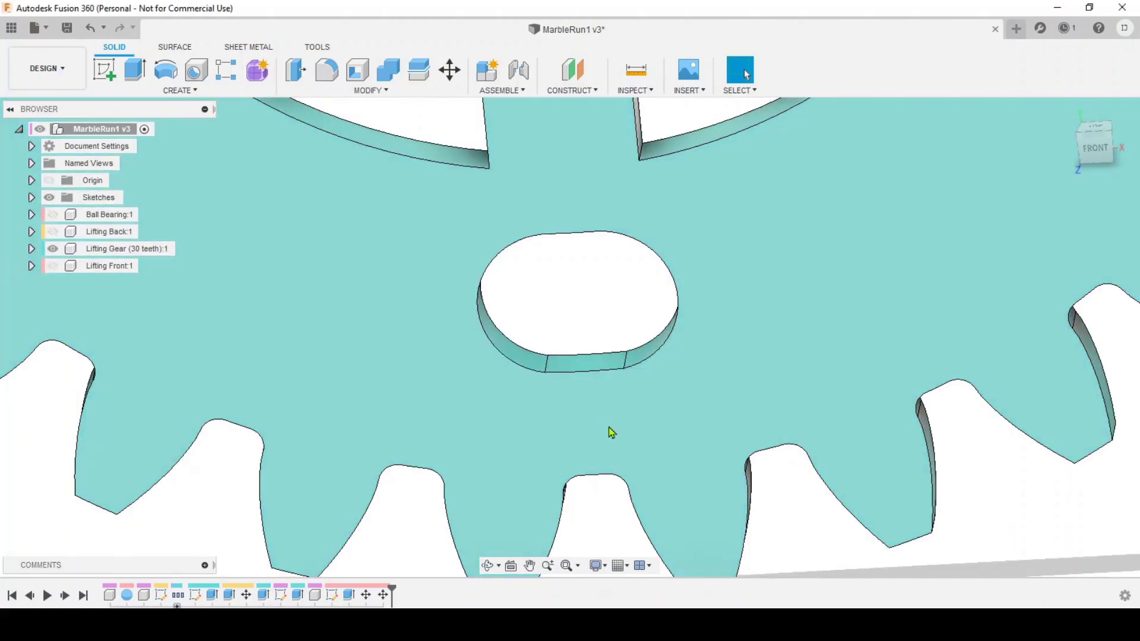
left_click(611, 433)
scroll(612, 432, "down", 2)
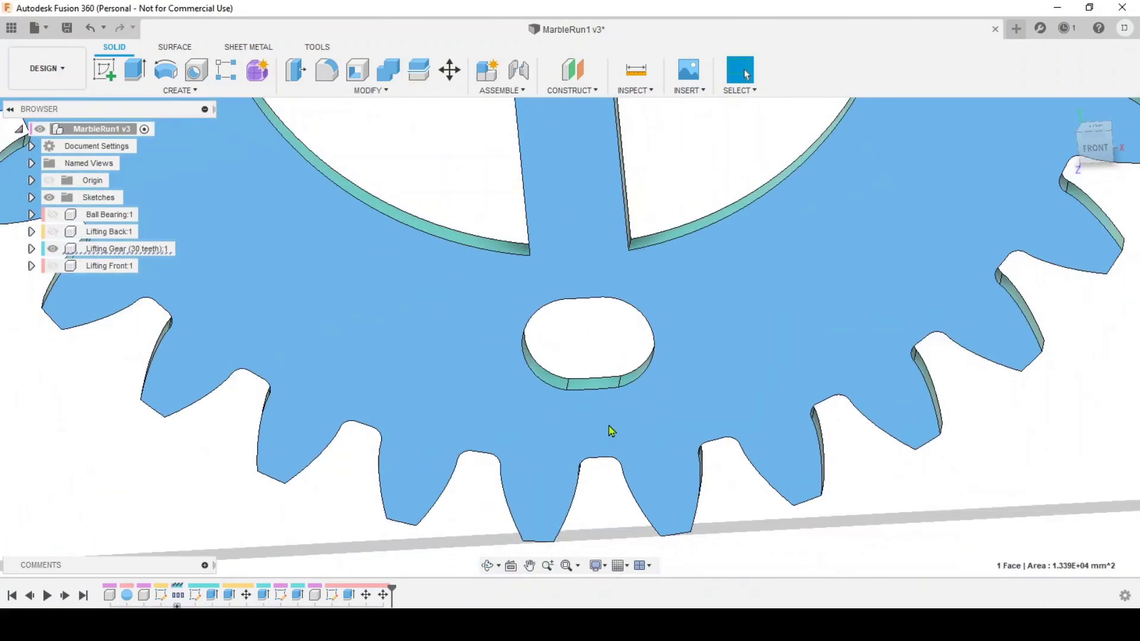
scroll(611, 431, "down", 6)
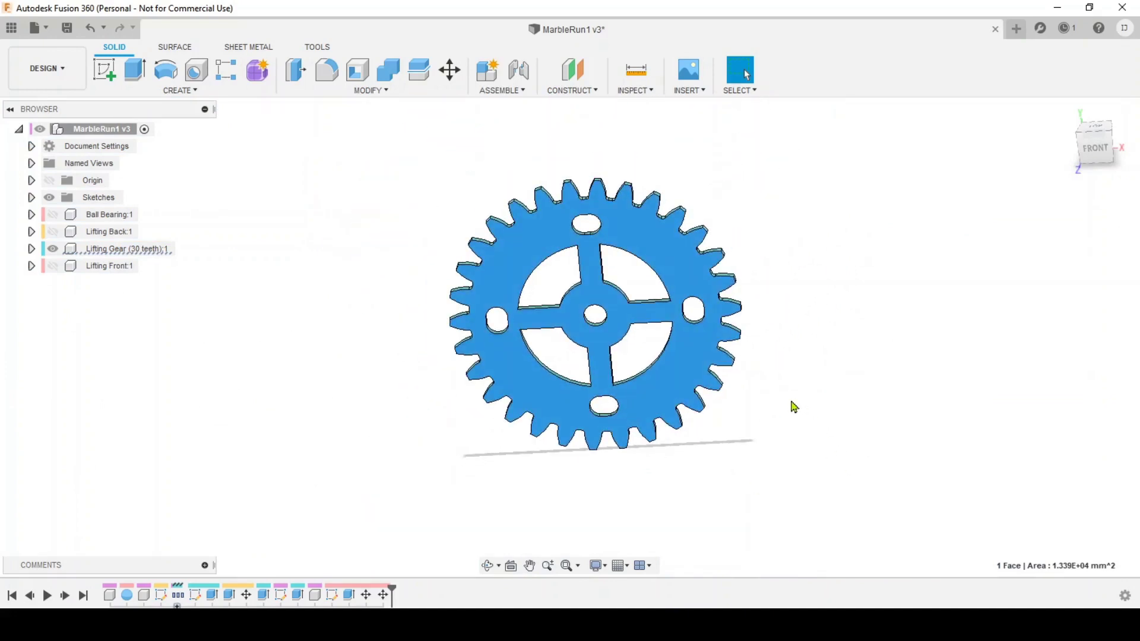
middle_click_drag(794, 407, 687, 157, "shift")
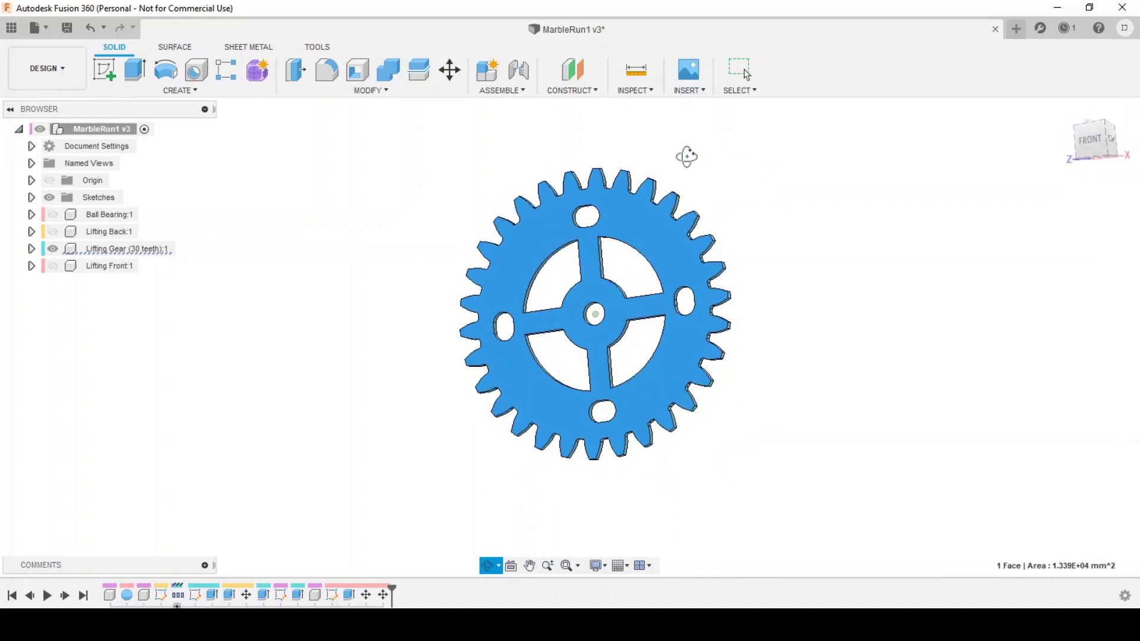
left_click(53, 249)
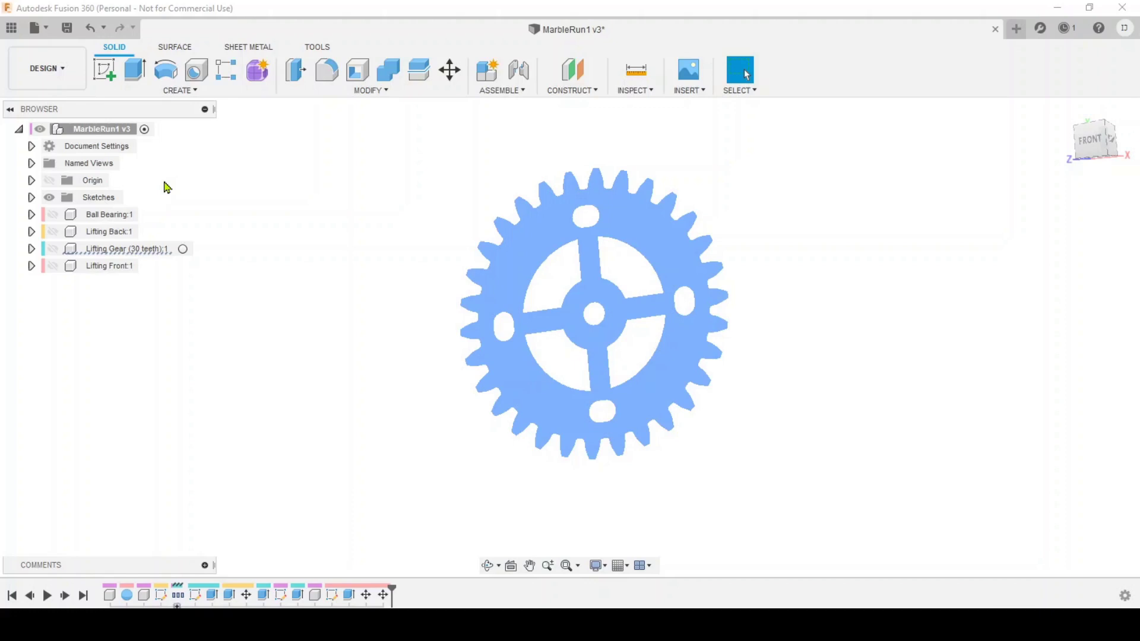
left_click(31, 248)
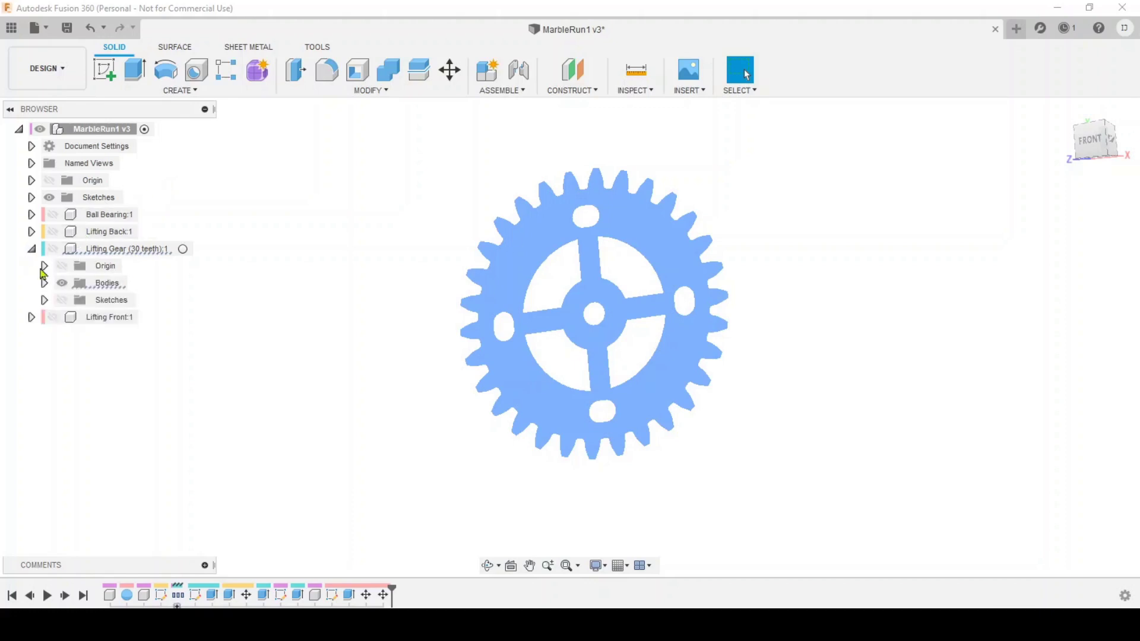
Hide the Lifting Gear bodies and open the Scripts and Add-Ins manager
left_click(61, 283)
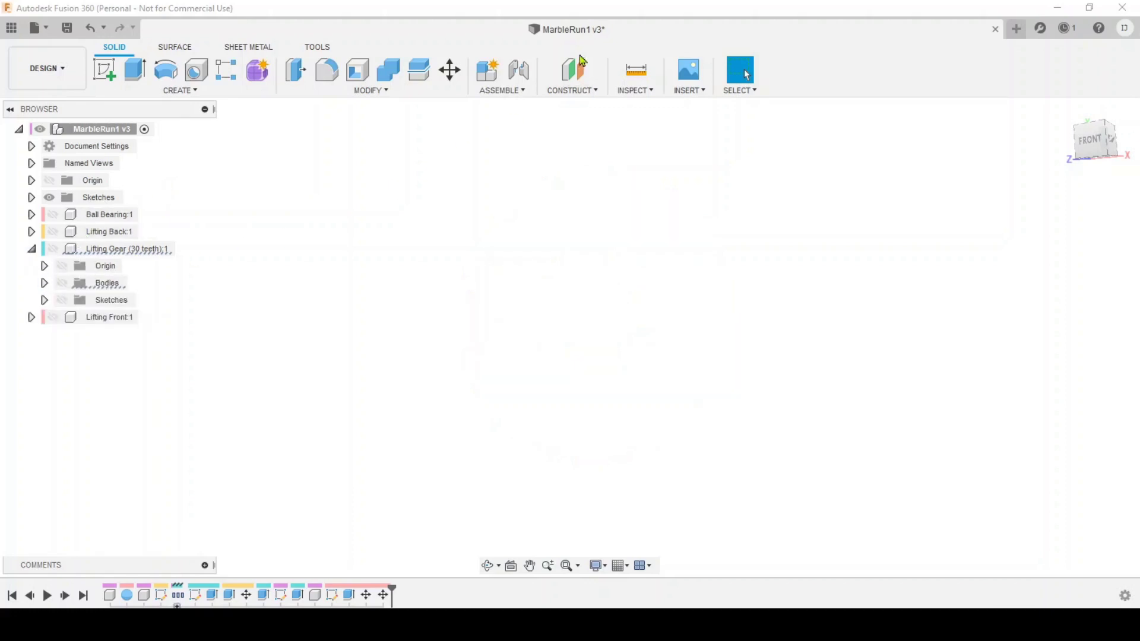
left_click(325, 50)
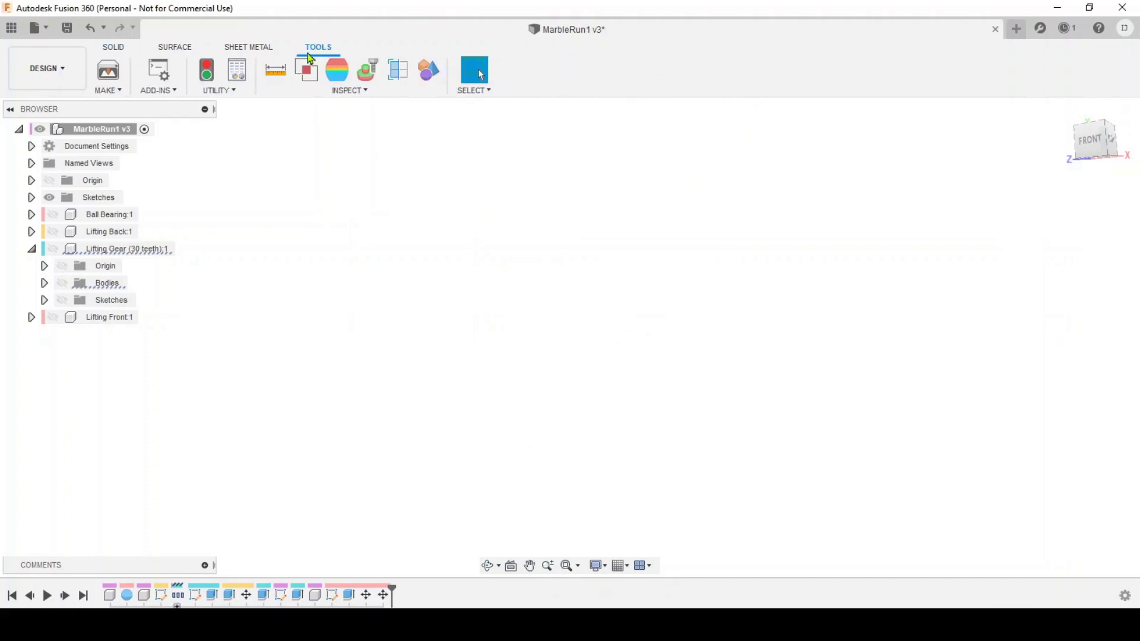
left_click(174, 91)
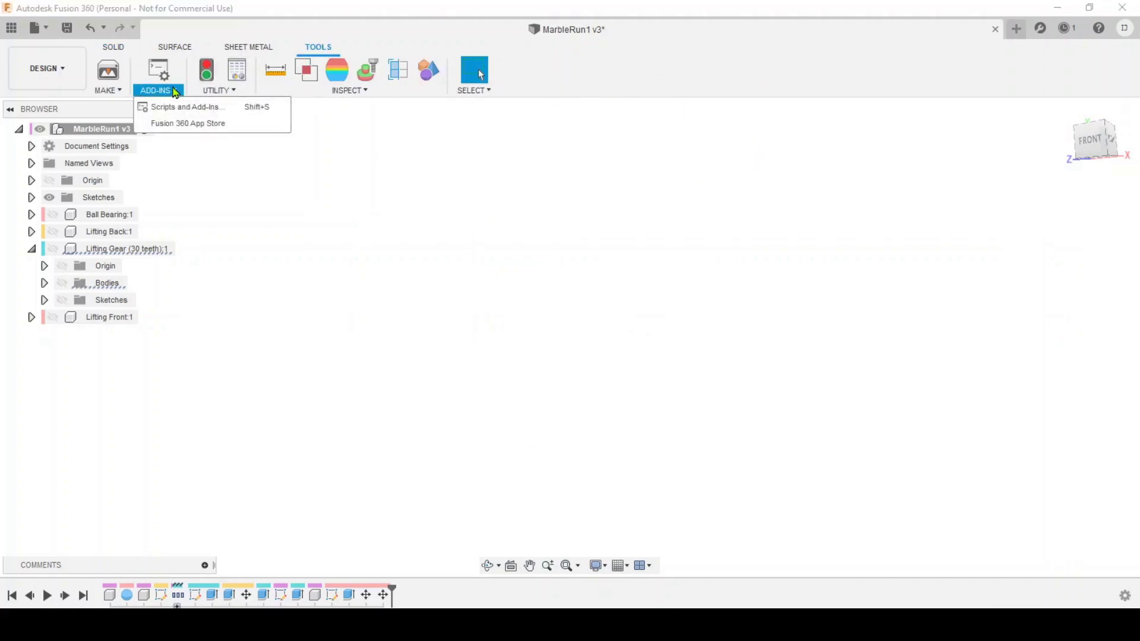
left_click(194, 113)
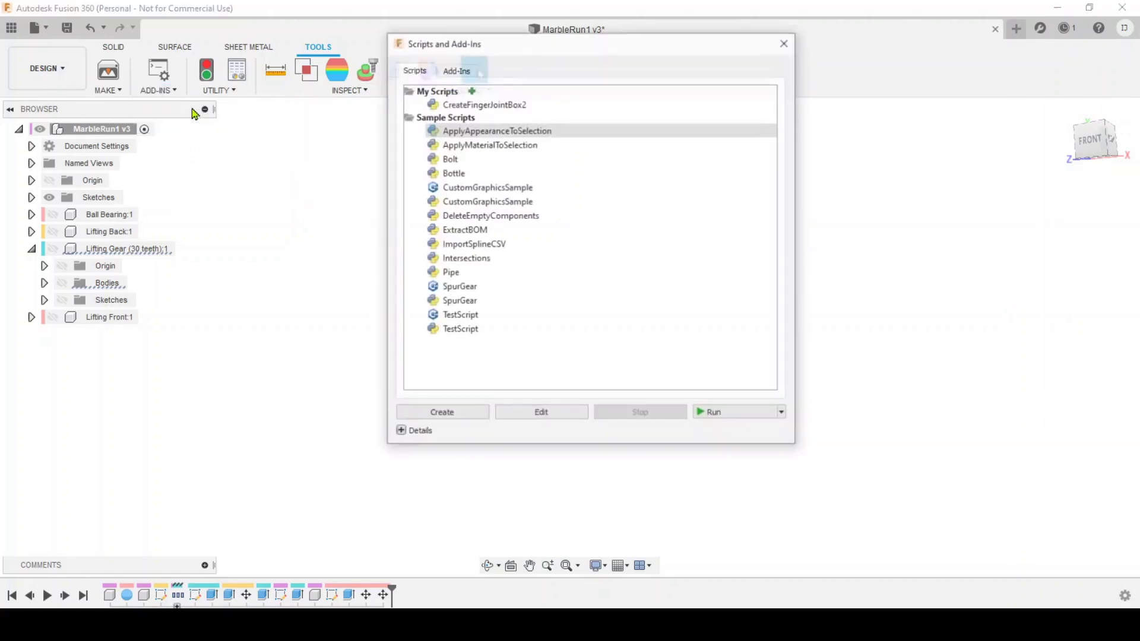
Run SpurGear, review module 5, 30 teeth, 3.50 mm thick, 150 mm pitch diameter, and cancel
left_click(466, 302)
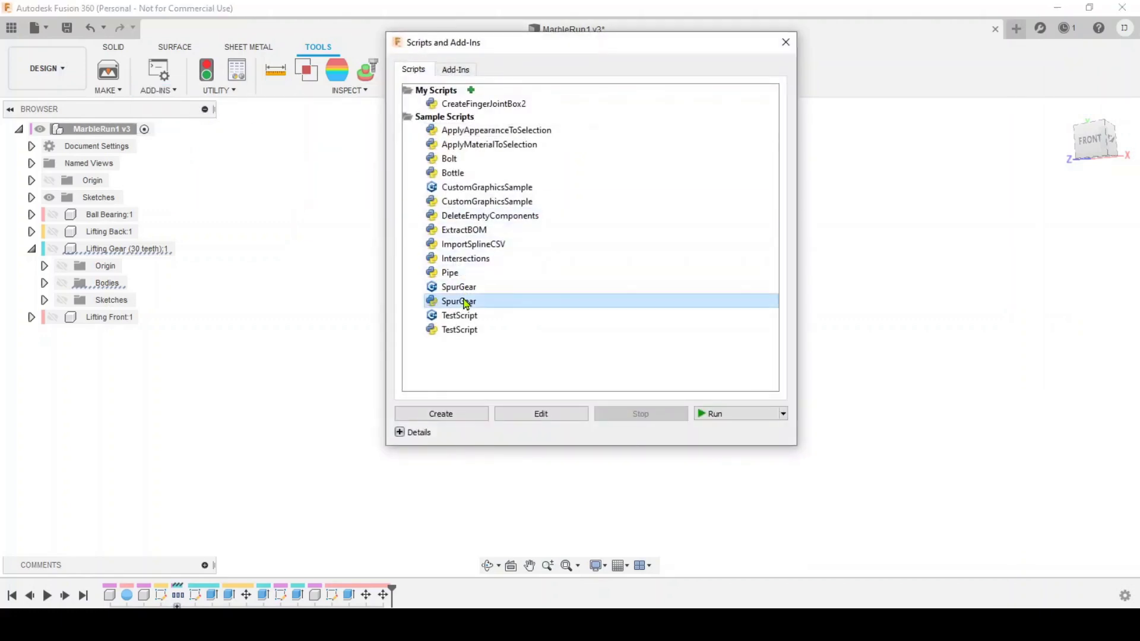
left_click(733, 415)
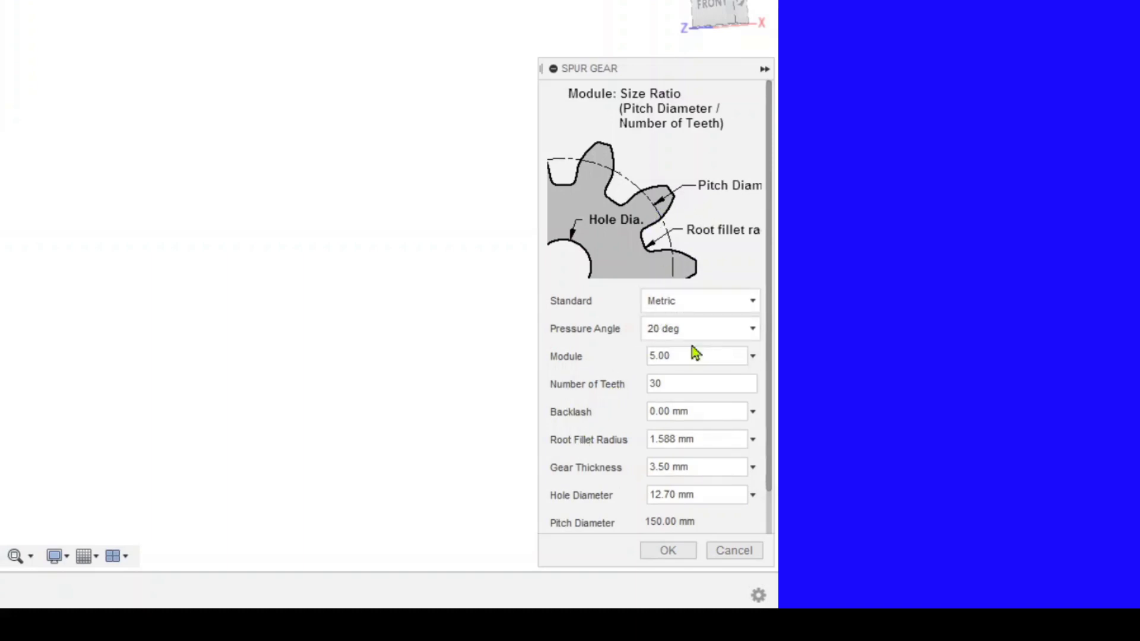
left_click_drag(768, 353, 768, 427)
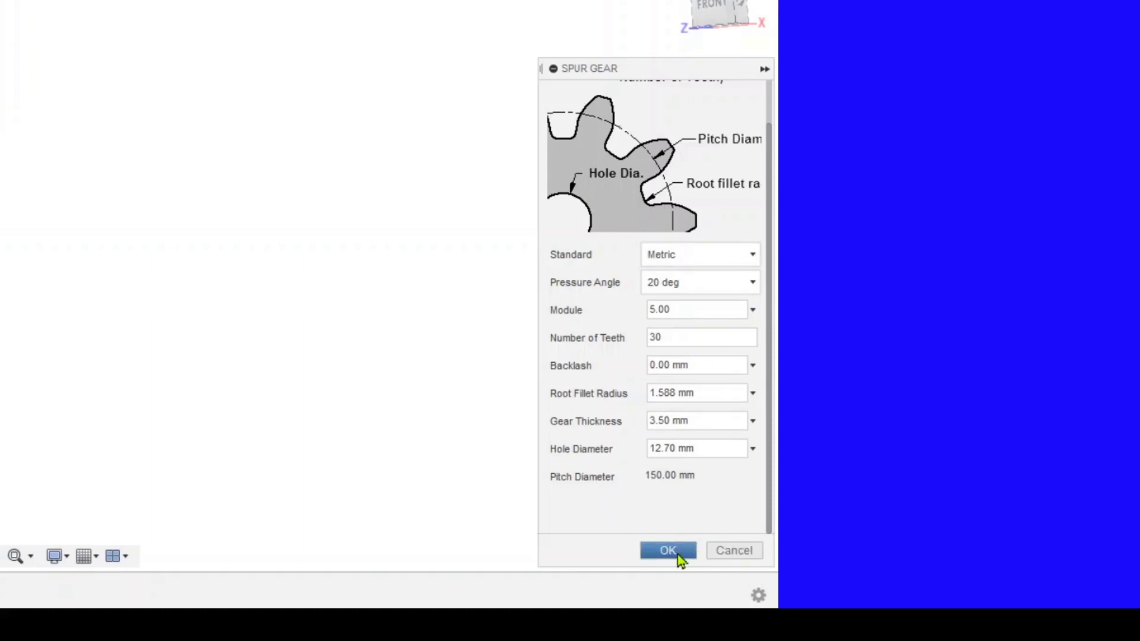
left_click(721, 554)
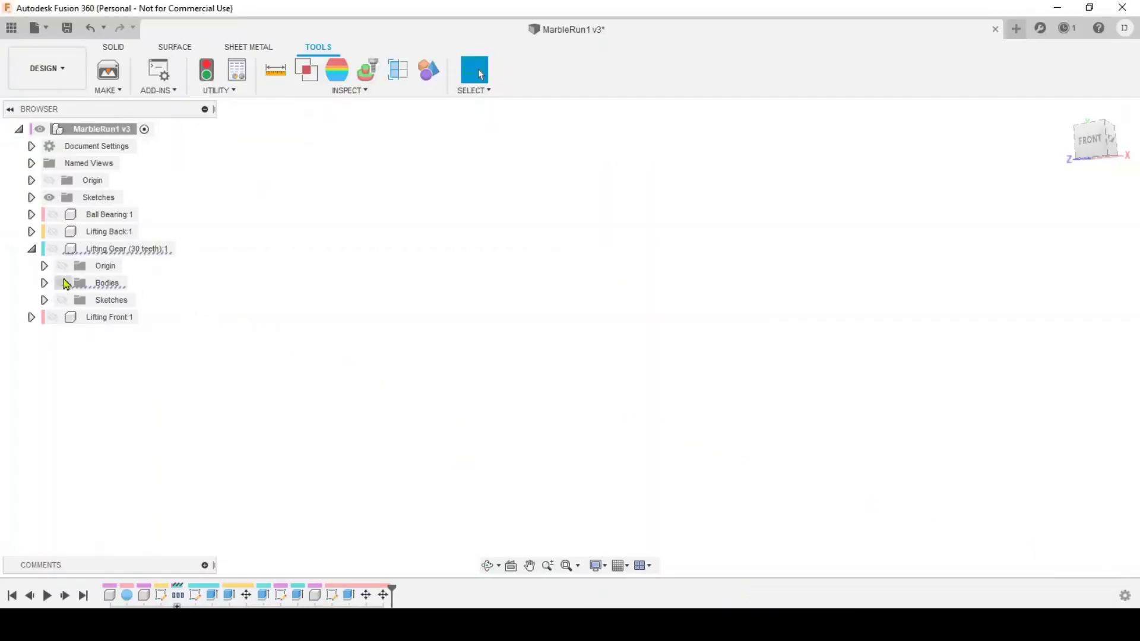
Collapse Lifting Gear, show the Lifting Back plate and face it straight on
left_click(34, 248)
left_click(32, 233)
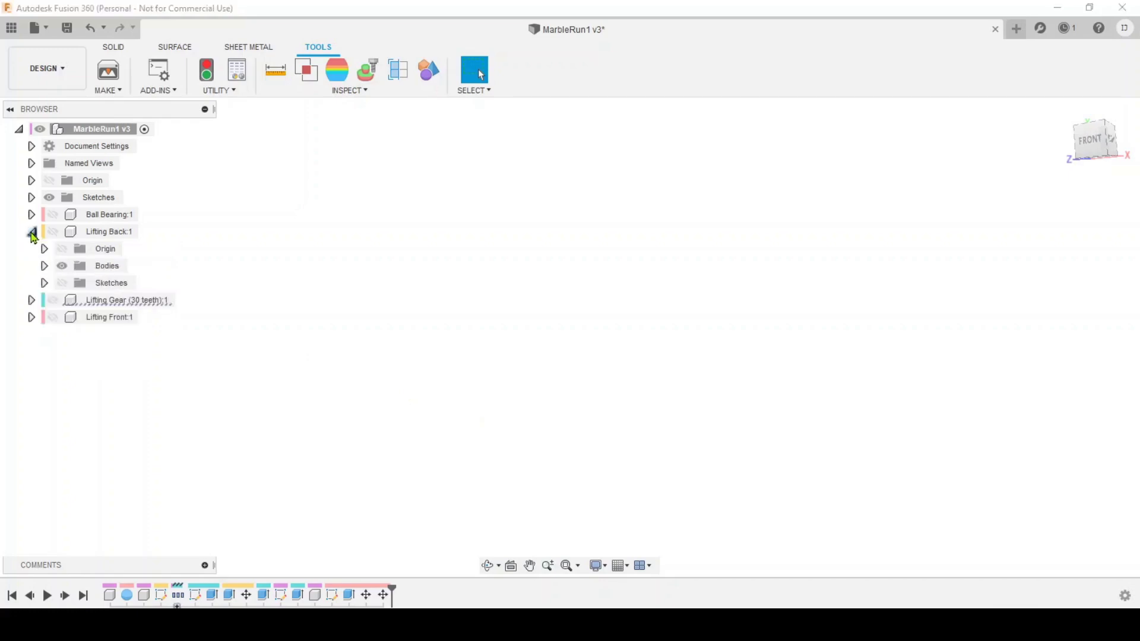
left_click(53, 233)
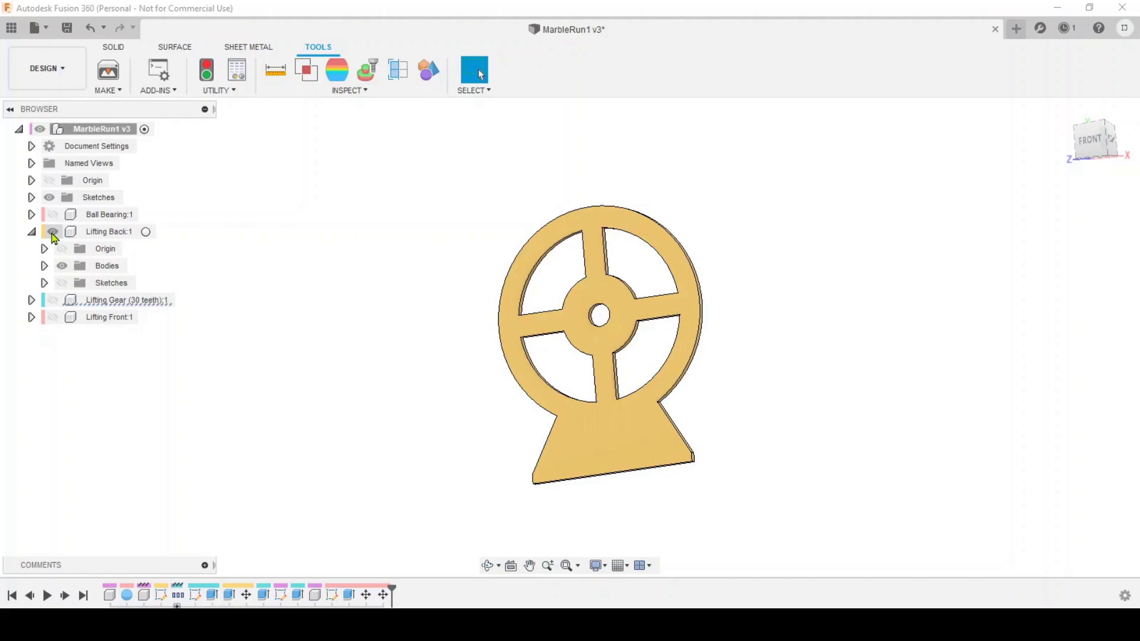
mouse_move(448, 389)
middle_mouse_down("shift")
mouse_move(474, 412)
mouse_move(454, 403)
middle_mouse_up("shift")
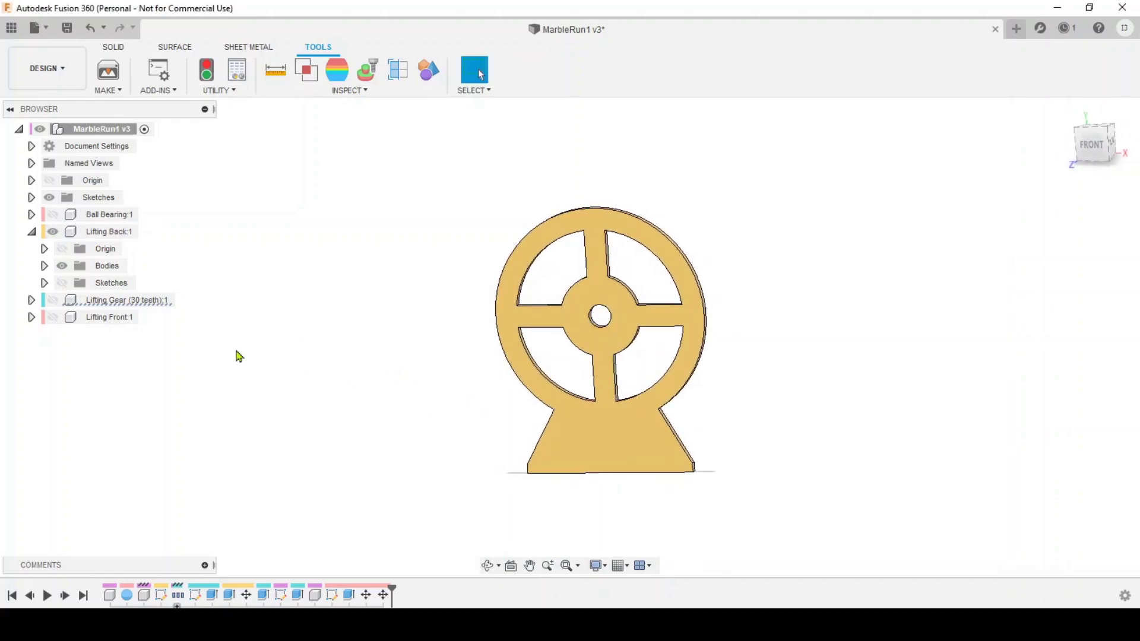
Show the Lifting Gear bodies in front of the plate and expand Lifting Front
left_click(31, 300)
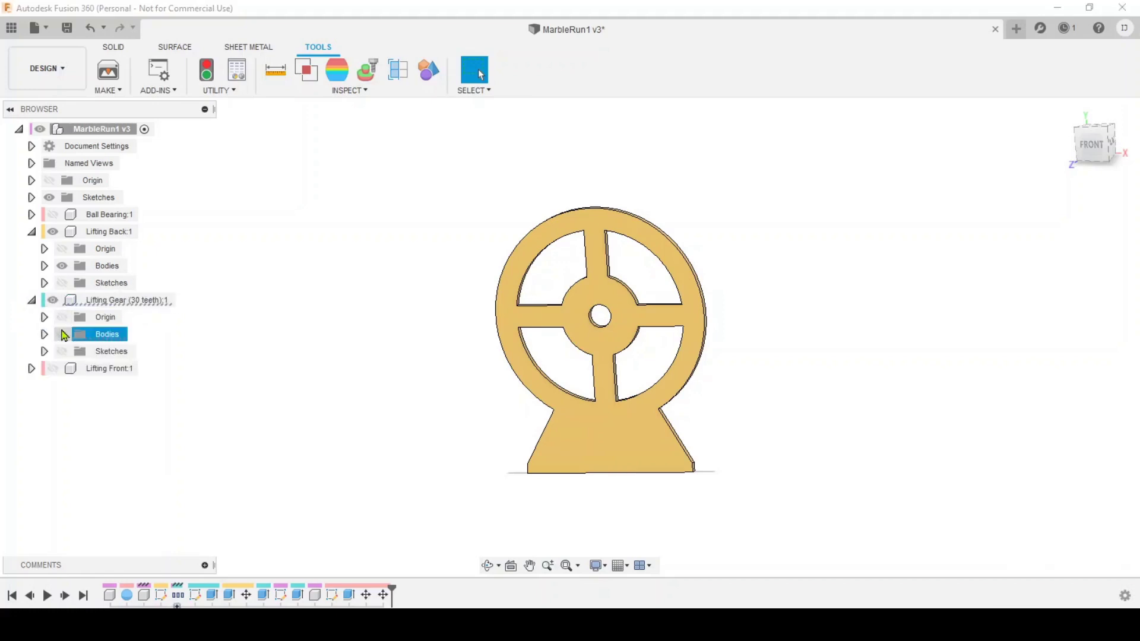
left_click(62, 334)
mouse_move(326, 389)
middle_mouse_down("shift")
mouse_move(535, 420)
mouse_move(450, 407)
mouse_move(382, 377)
mouse_move(315, 387)
middle_mouse_up("shift")
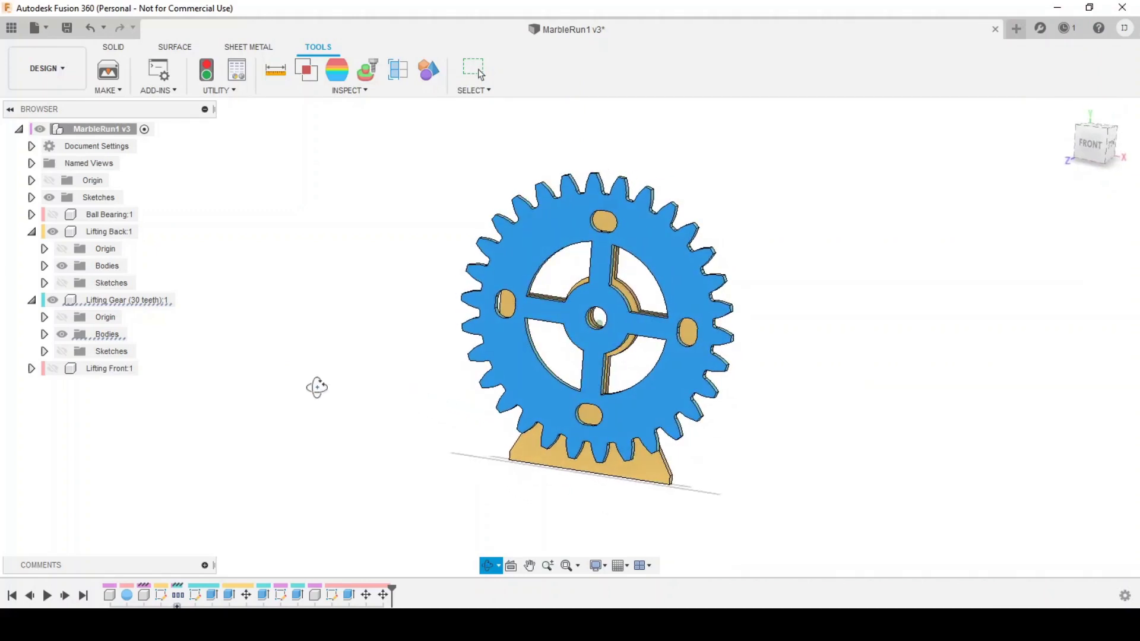
left_click(33, 369)
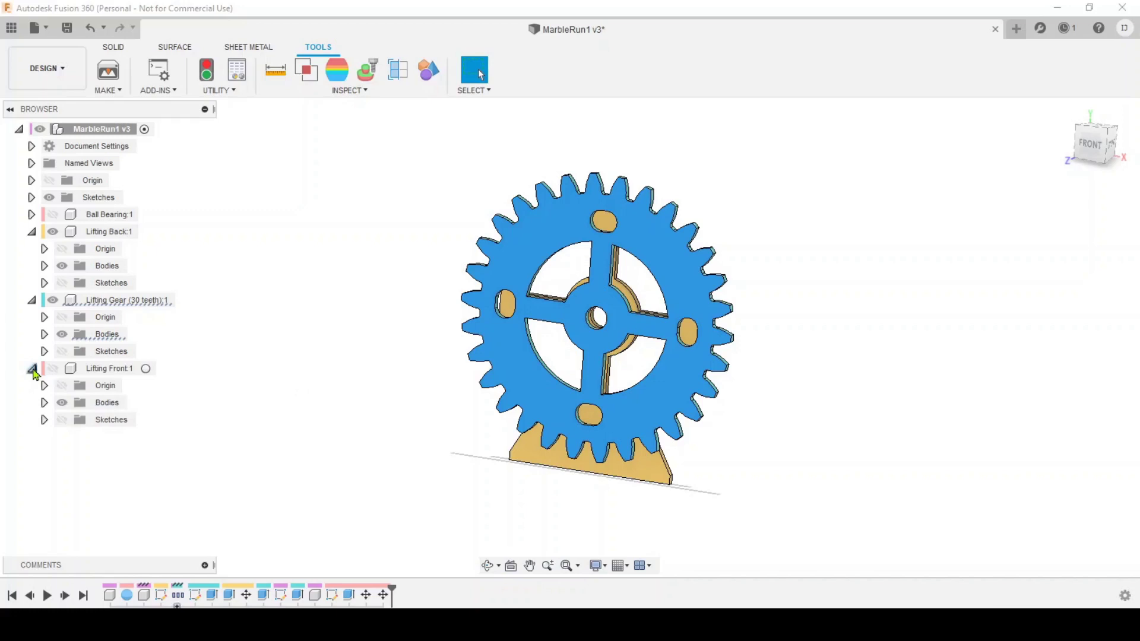
Show the Lifting Front plate and the ball bearing in the gear's hole
left_click(53, 368)
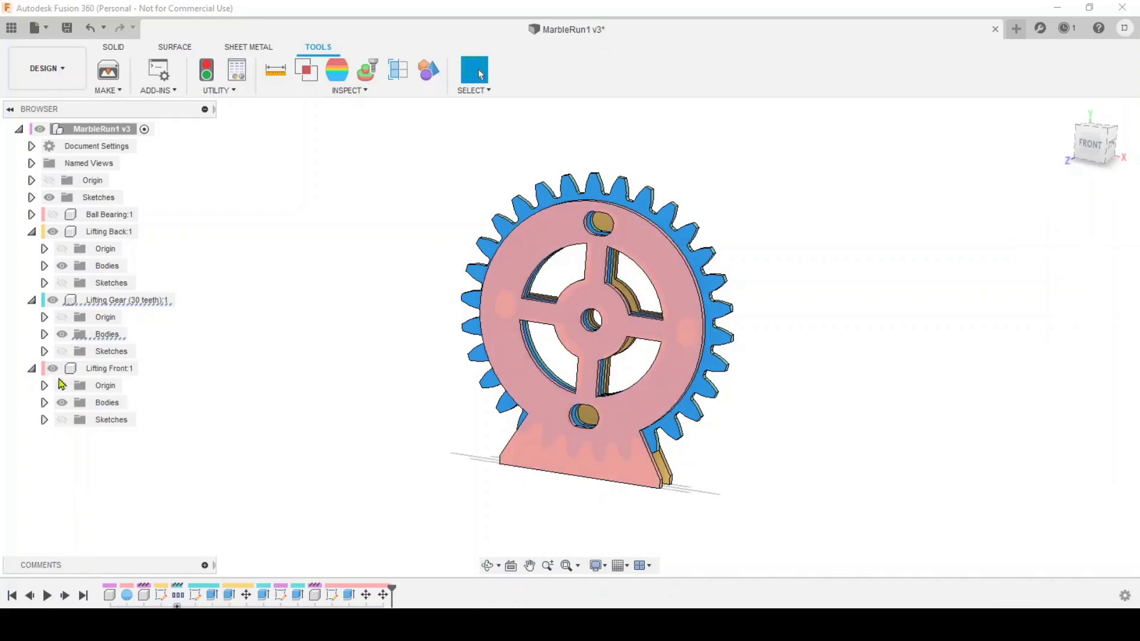
middle_click_drag(368, 430, 255, 354, "shift")
key("Escape")
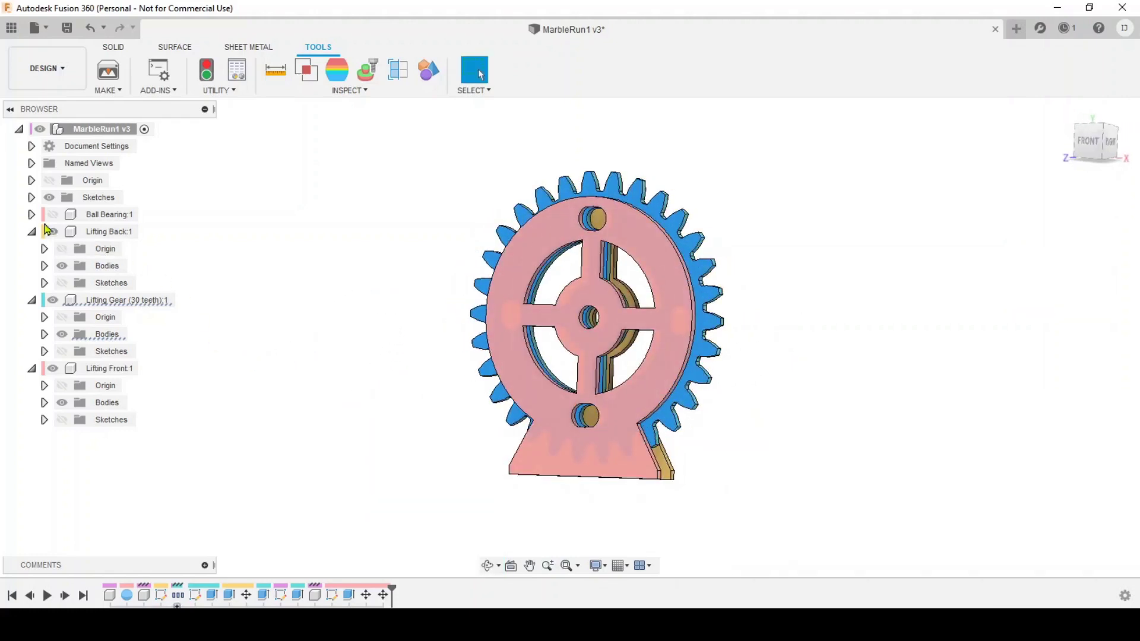
left_click(53, 215)
Orbit, pan and zoom to view the assembly from its right side
middle_click_drag(343, 411, 269, 410, "shift")
scroll(539, 458, "up", 5)
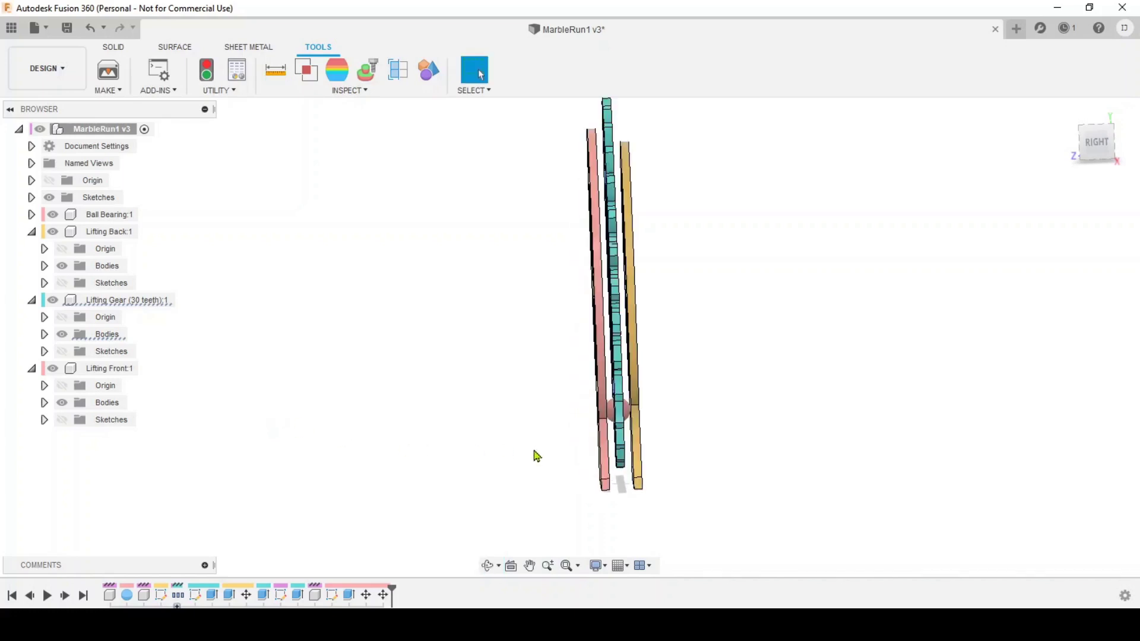
middle_click_drag(539, 457, 507, 389)
scroll(433, 391, "up", 4)
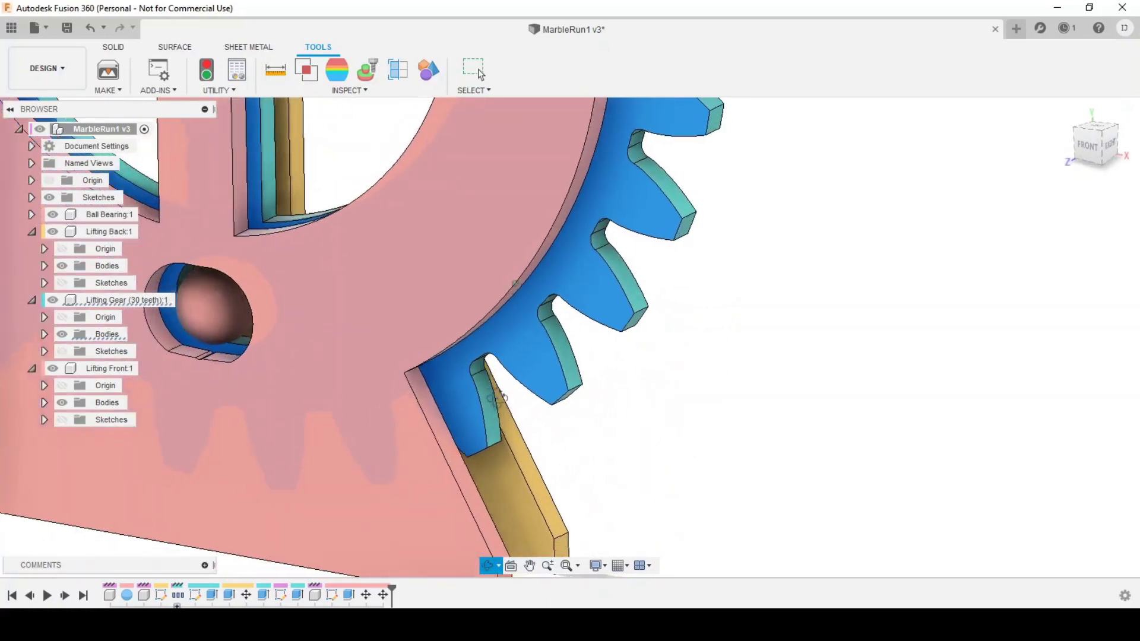
left_click_drag(498, 398, 458, 390)
key("Escape")
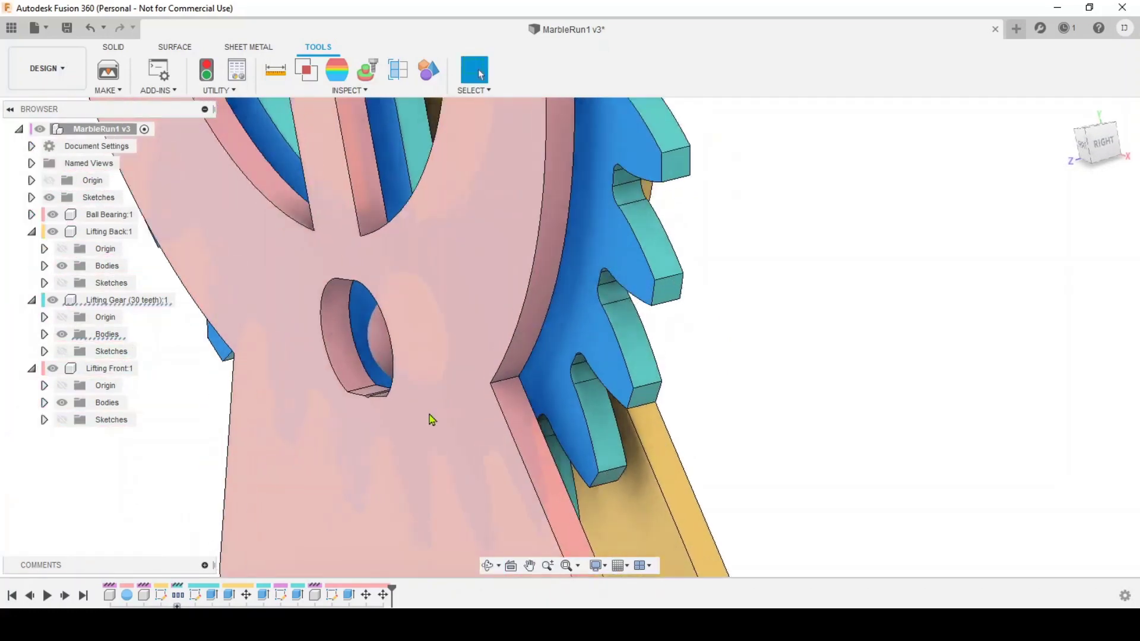
Orbit back to the gear's front view, then around to view it from behind
scroll(432, 419, "down", 10)
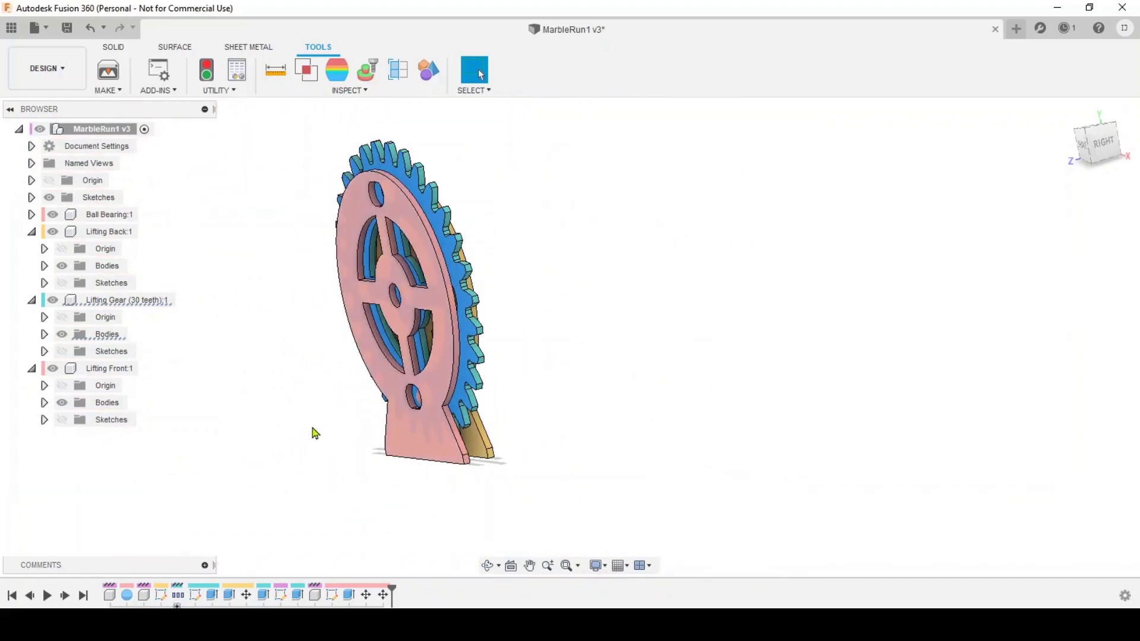
middle_click_drag(315, 433, 359, 408, "shift")
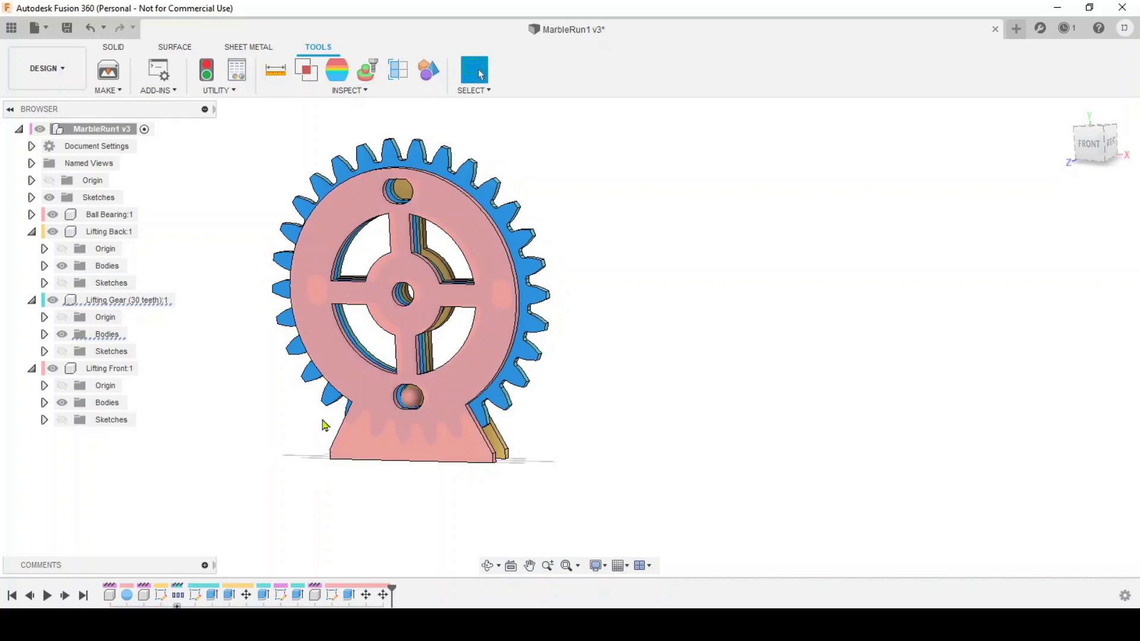
scroll(279, 436, "up", 1)
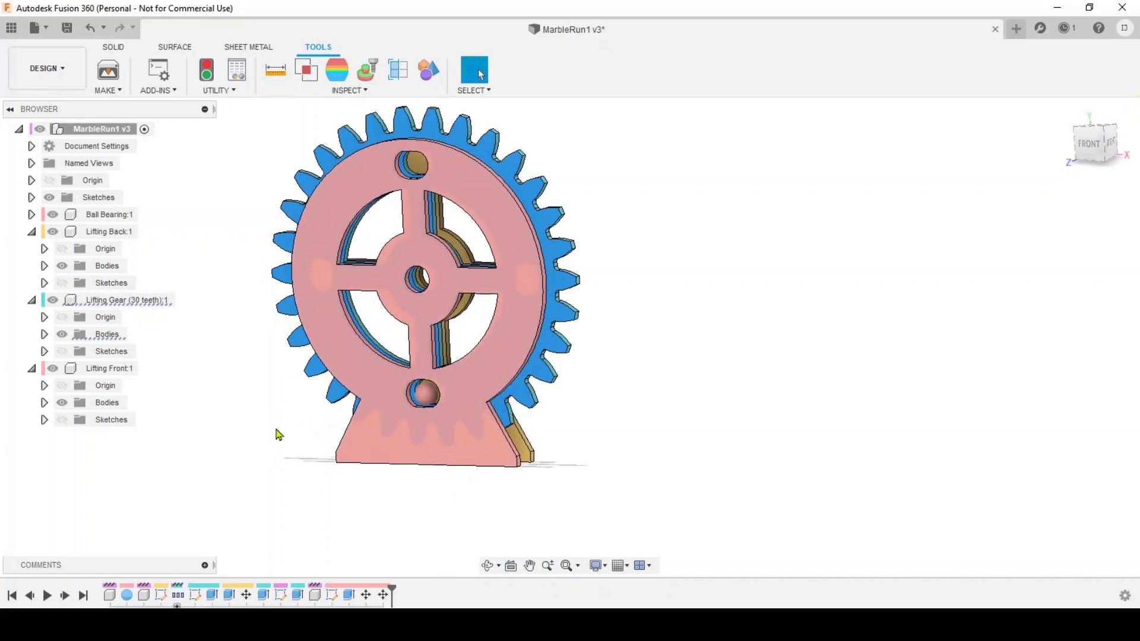
scroll(280, 436, "down", 2)
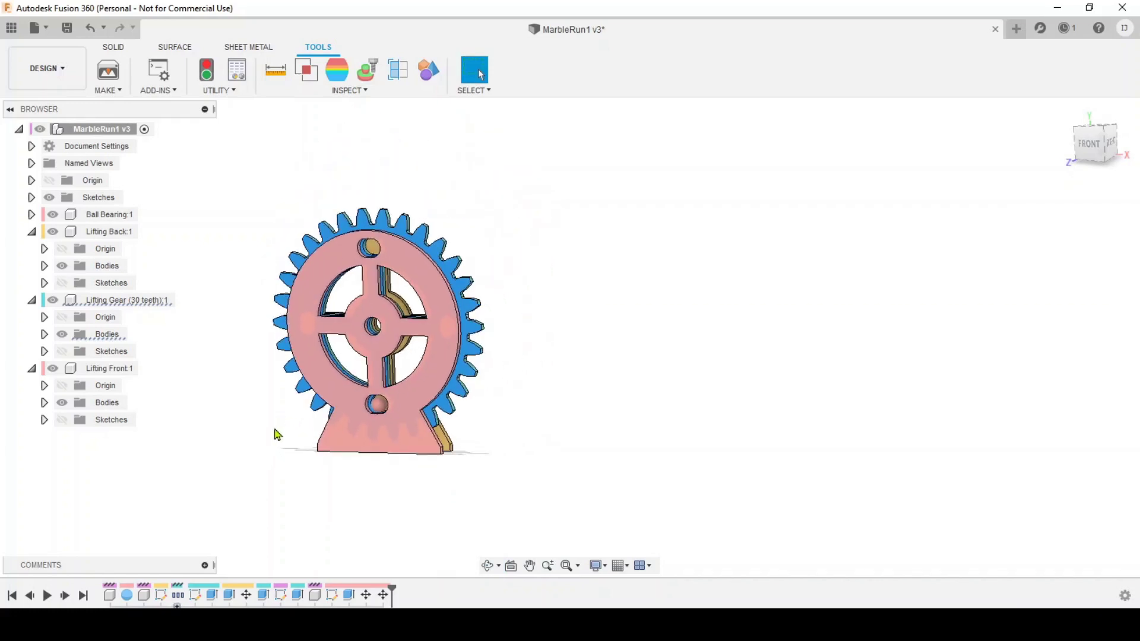
middle_click_drag(278, 435, 254, 447, "shift")
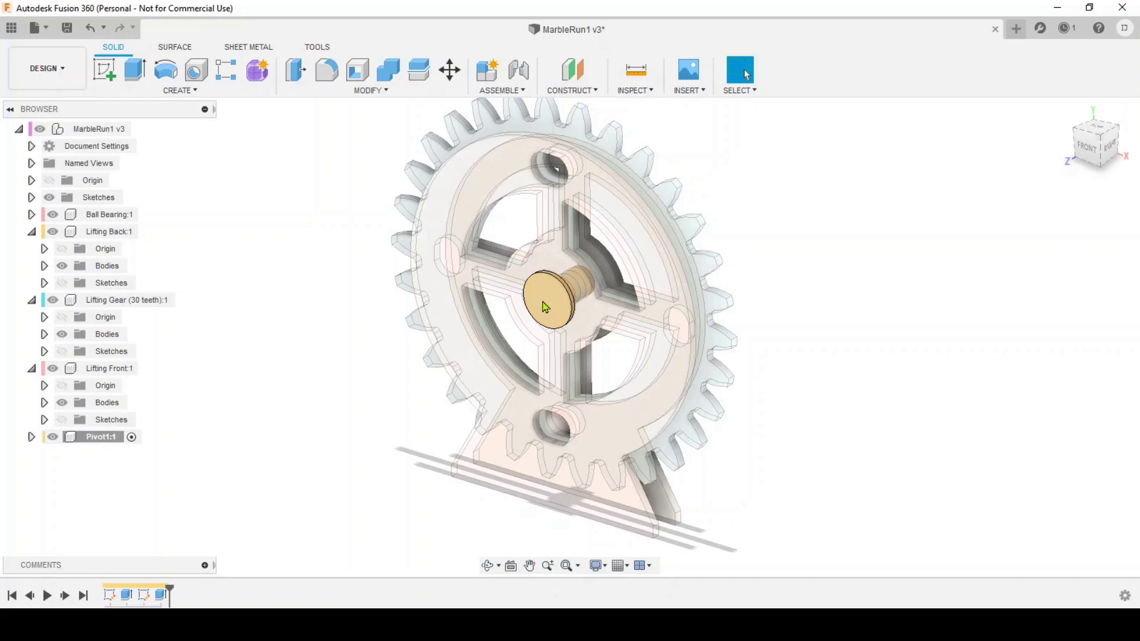
Trial-move the pin body 75 mm along Z with Move/Copy, then cancel so it stays put
left_click(545, 307)
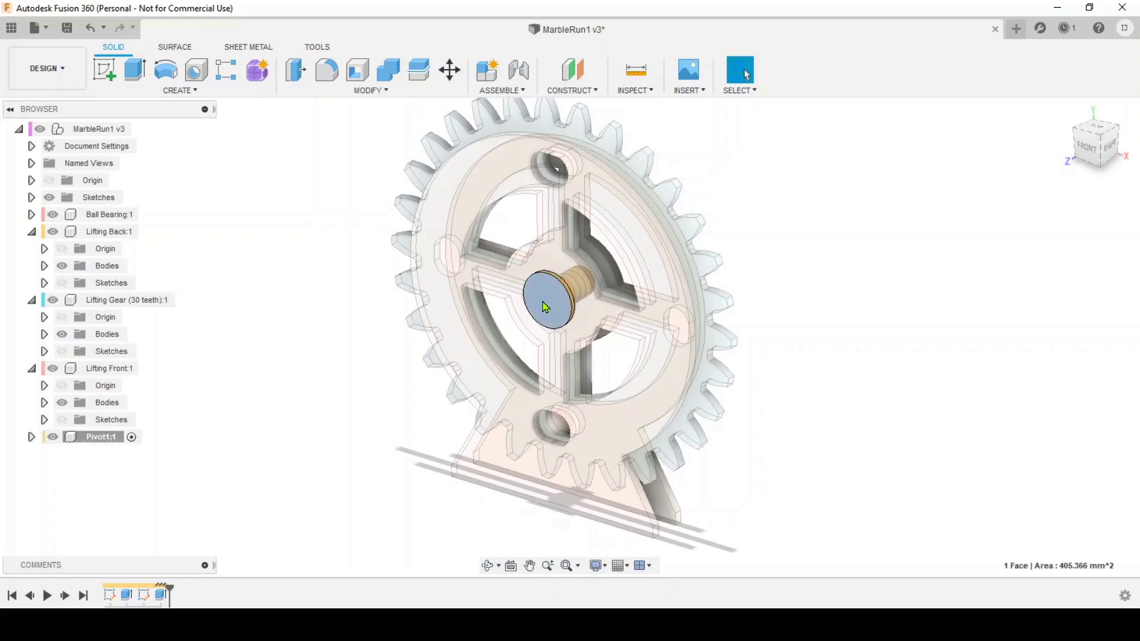
left_click(448, 71)
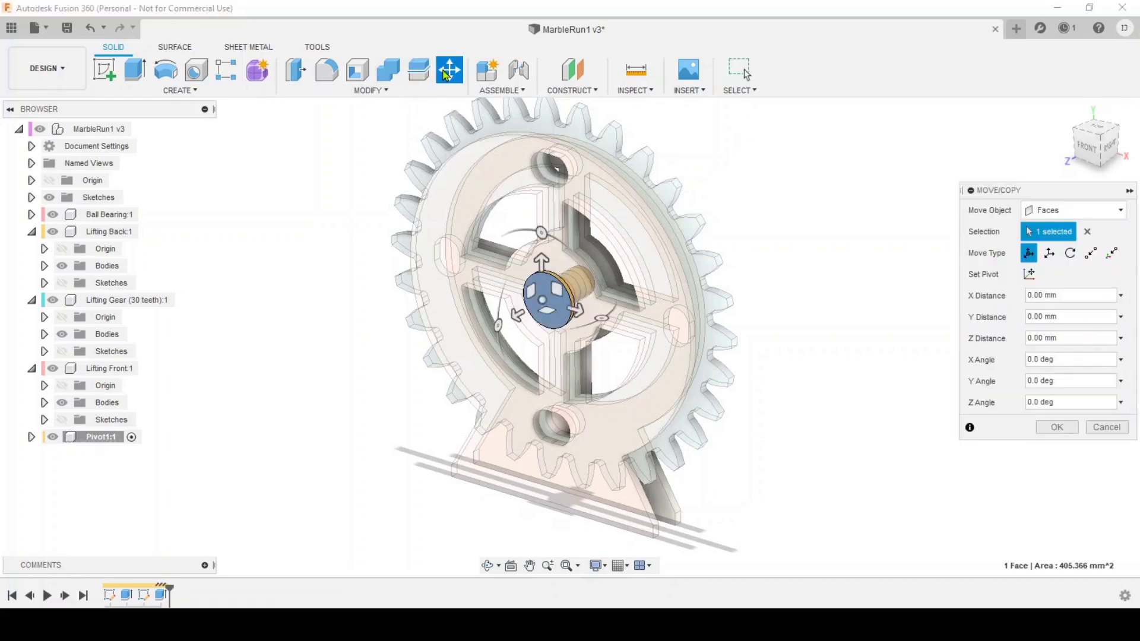
left_click(1075, 210)
left_click(1052, 249)
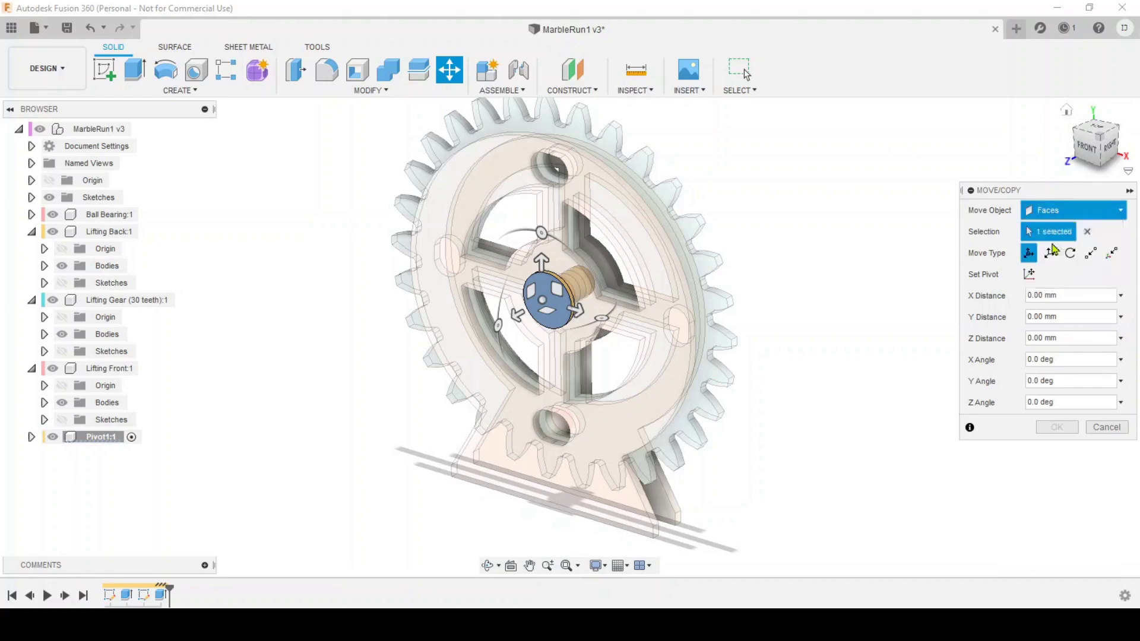
left_click(557, 308)
left_click_drag(538, 303, 394, 364)
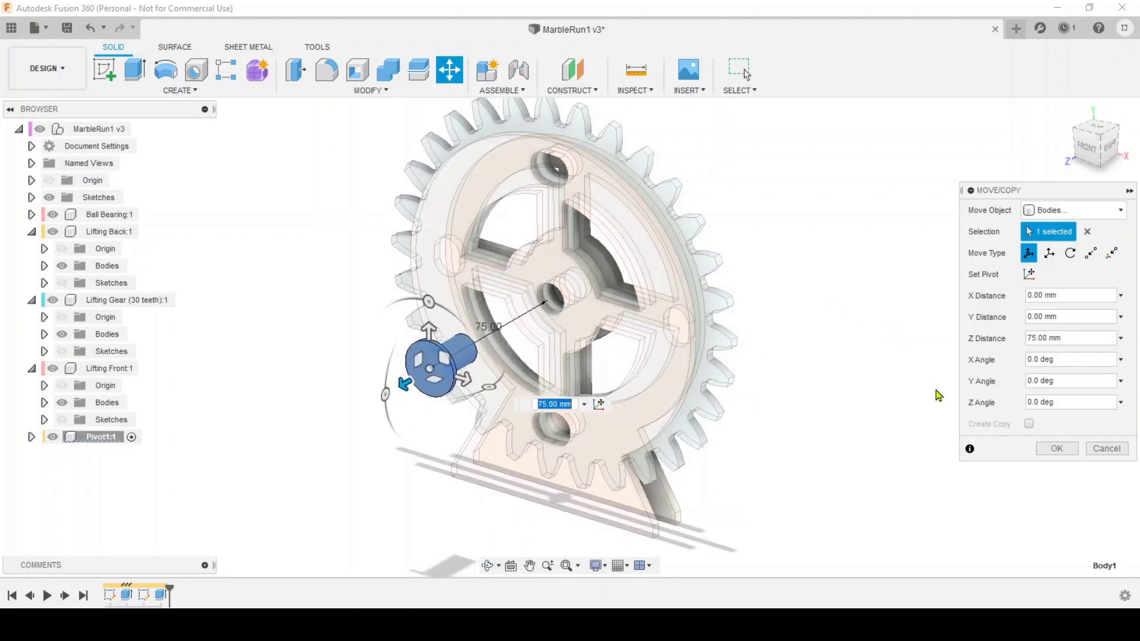
left_click(1115, 454)
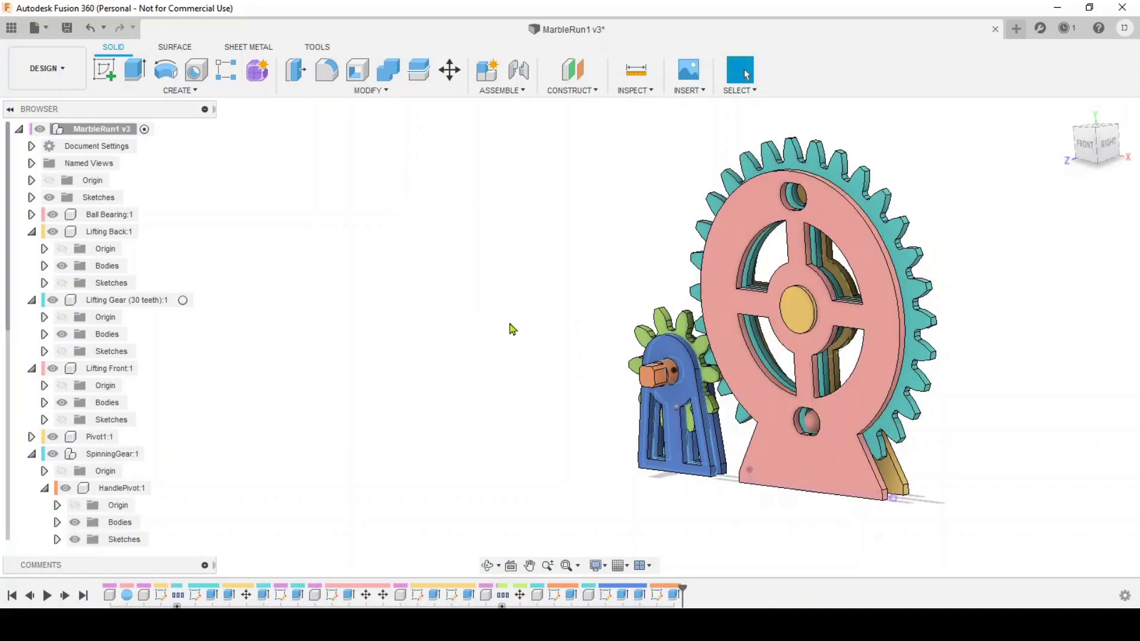
middle_click_drag(558, 346, 333, 352, "shift")
middle_click_drag(530, 477, 509, 279, "shift")
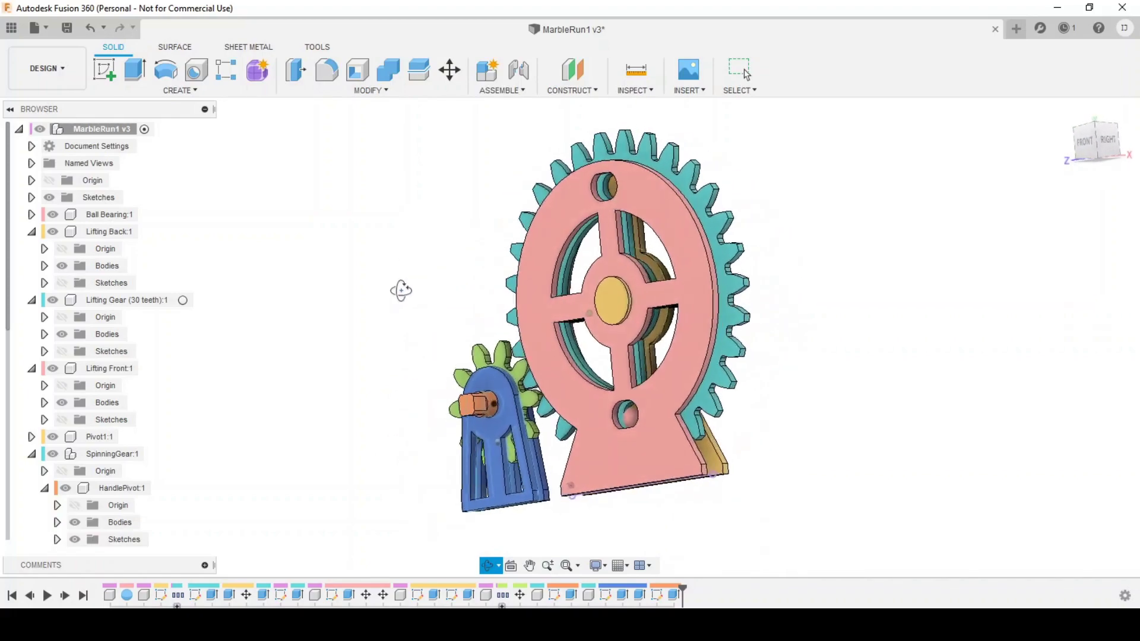
middle_click_drag(369, 337, 411, 334, "shift")
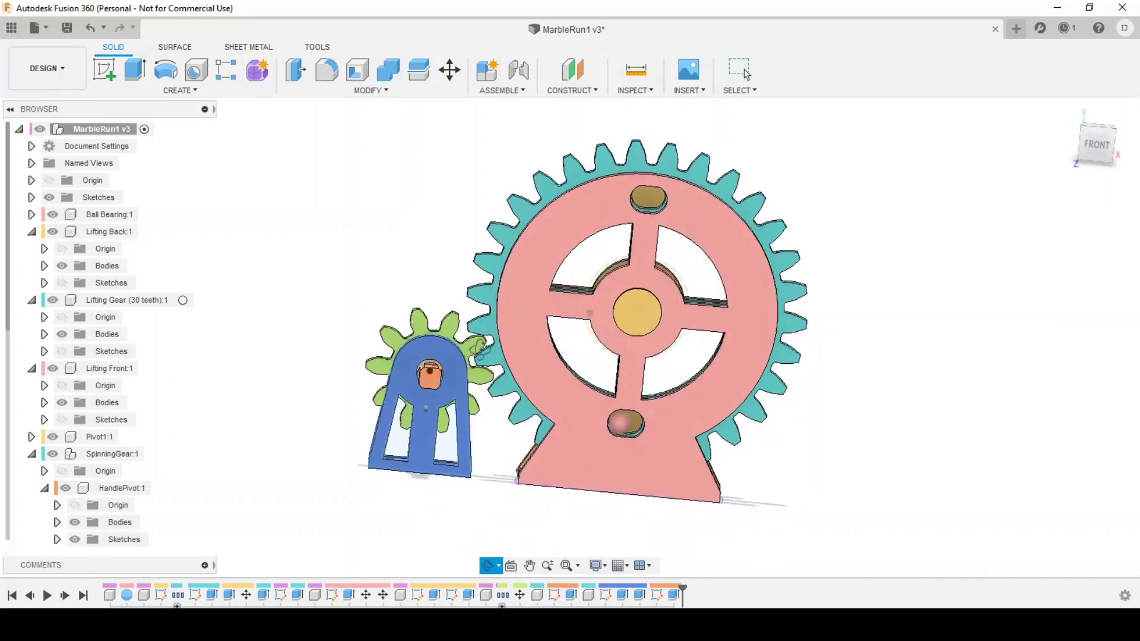
left_click(746, 73)
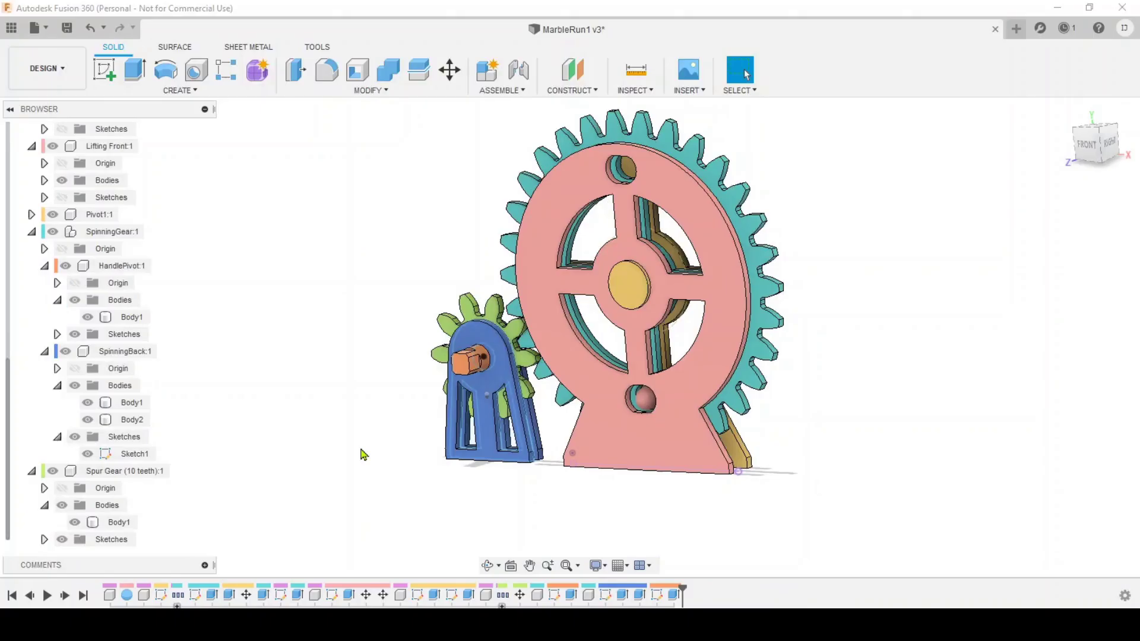
left_click(75, 523)
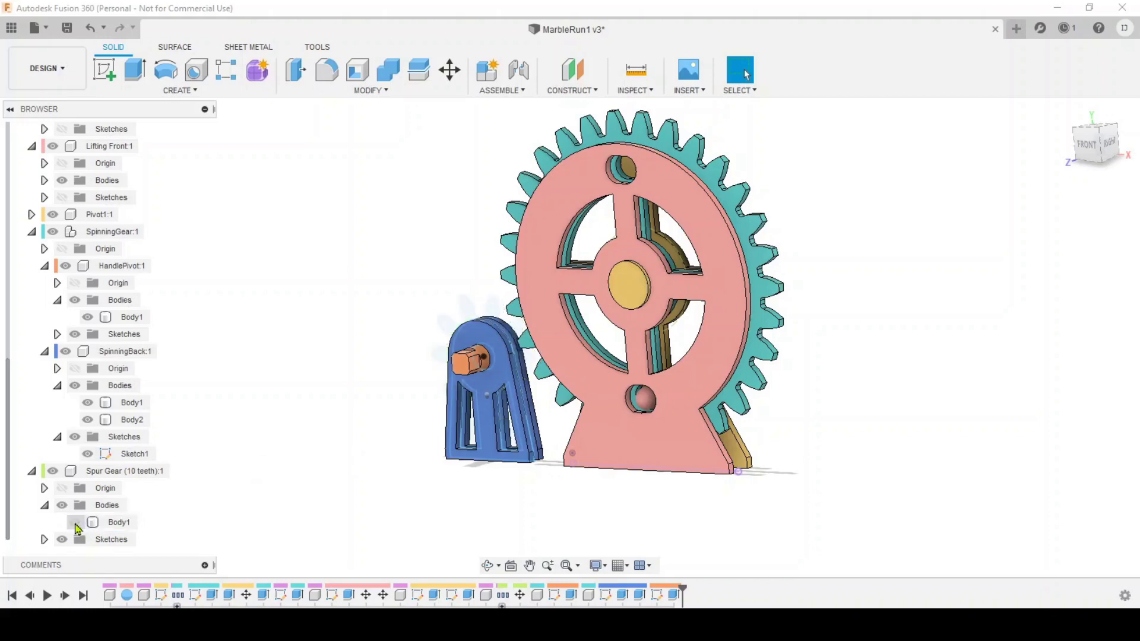
left_click(75, 523)
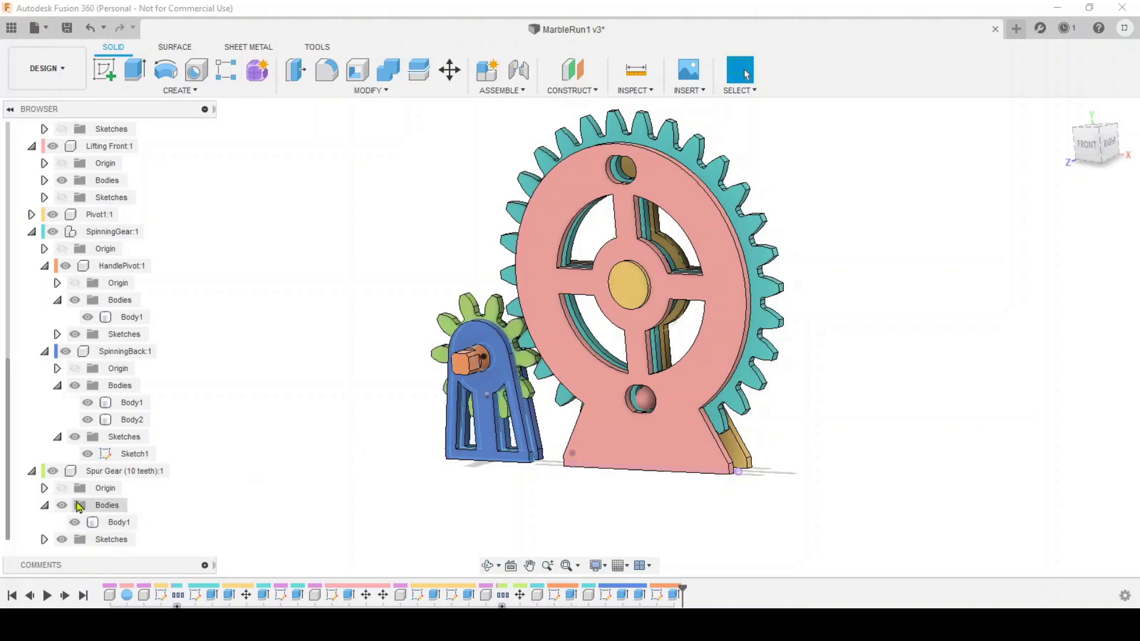
left_click(88, 420)
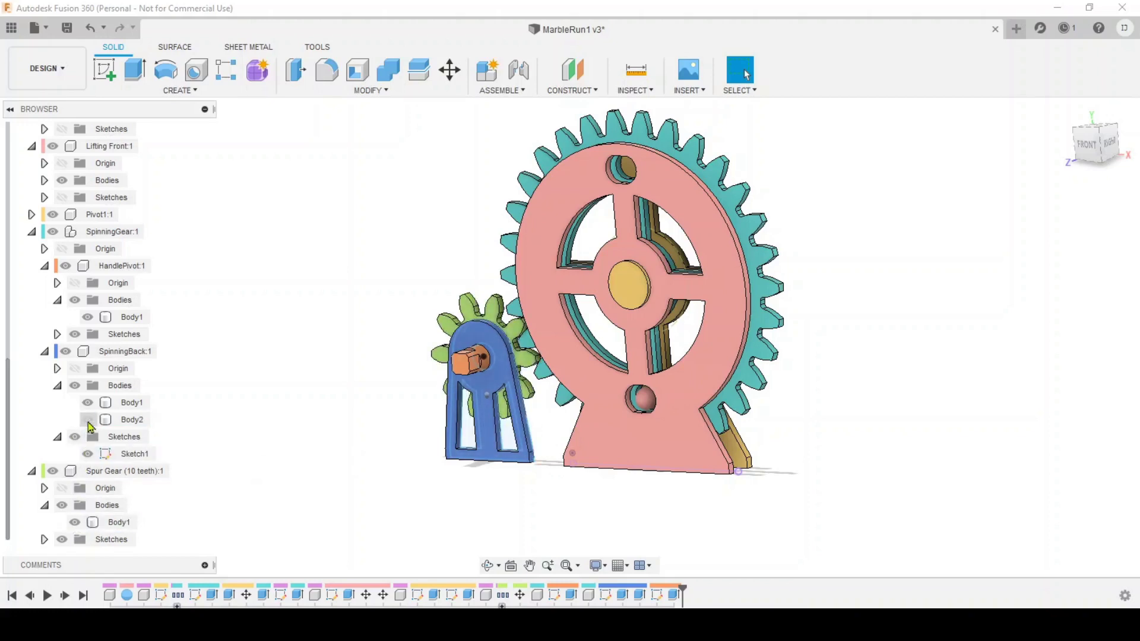
left_click(88, 420)
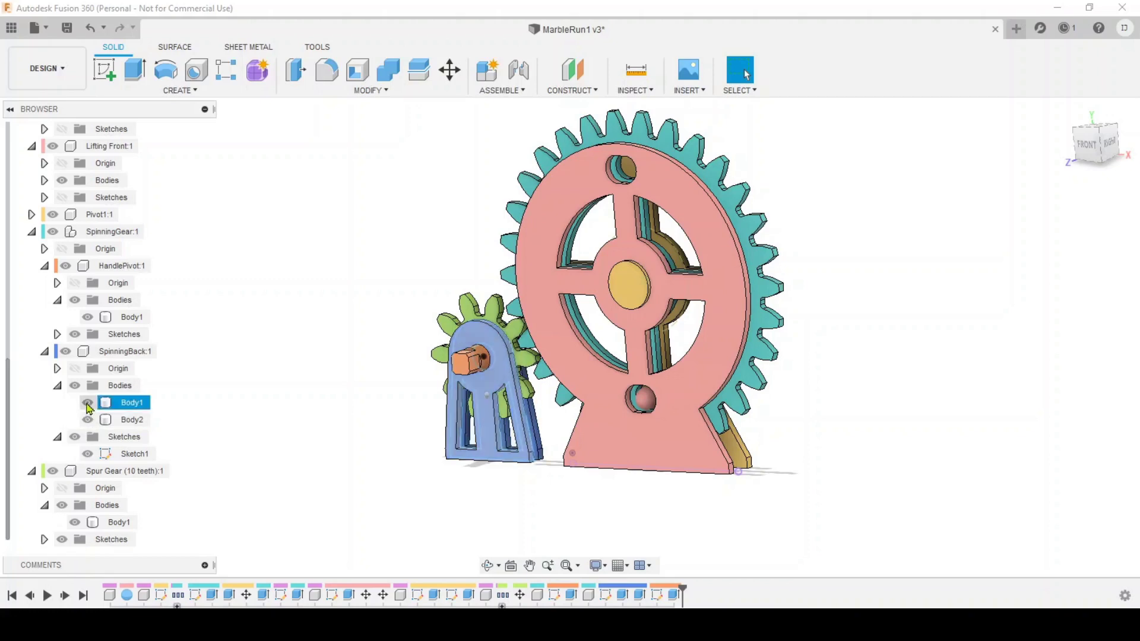
left_click(88, 403)
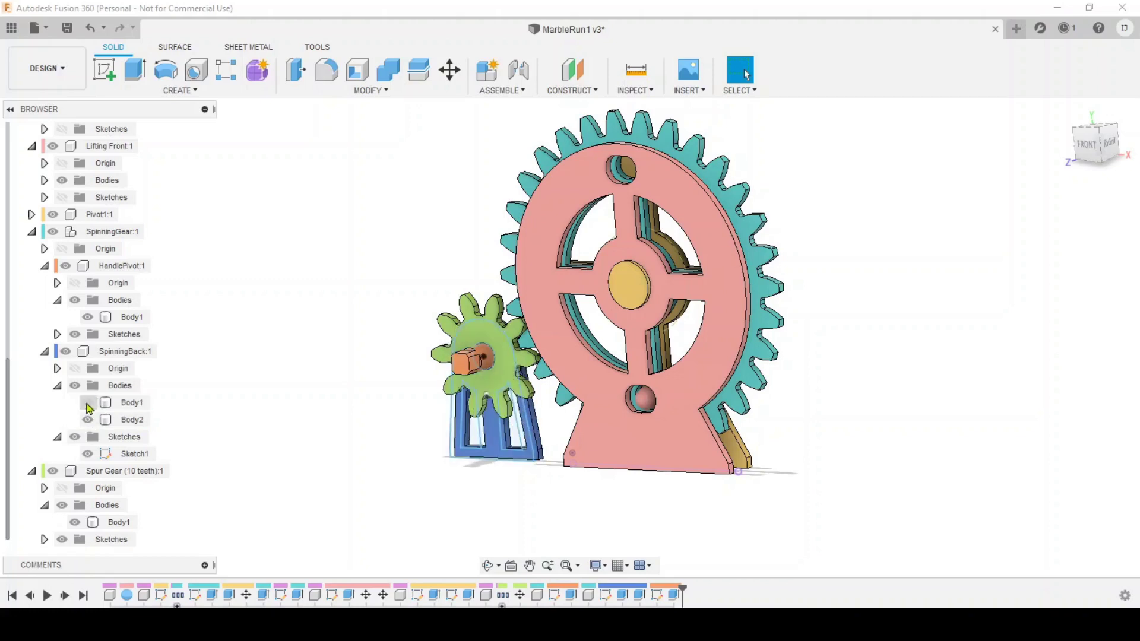
left_click(88, 403)
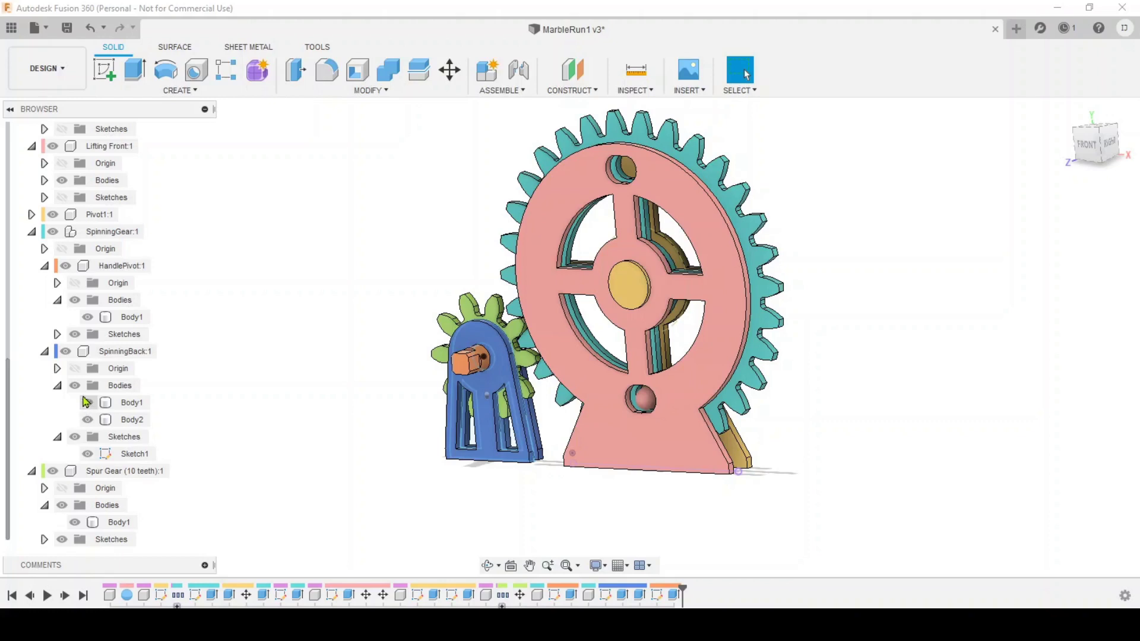
left_click(88, 317)
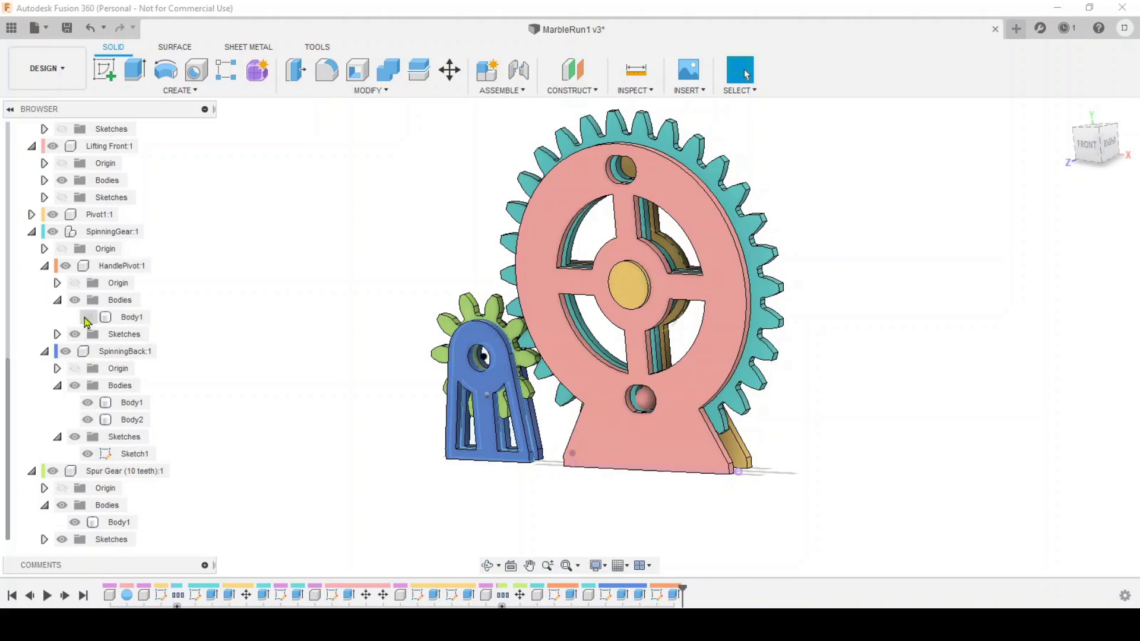
left_click(88, 318)
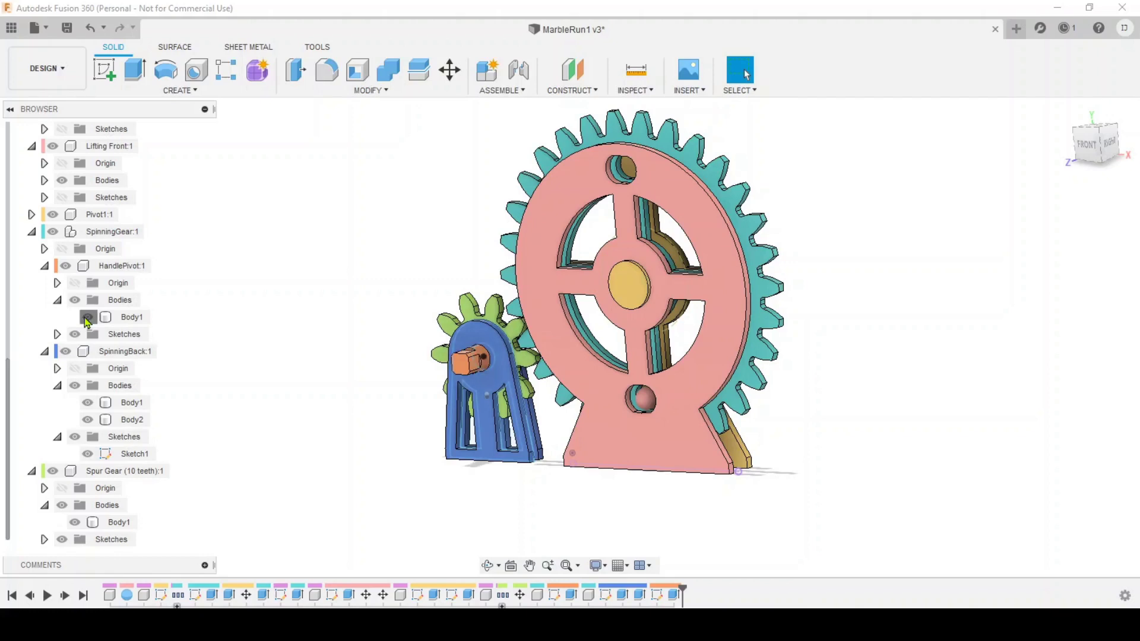
left_click(88, 317)
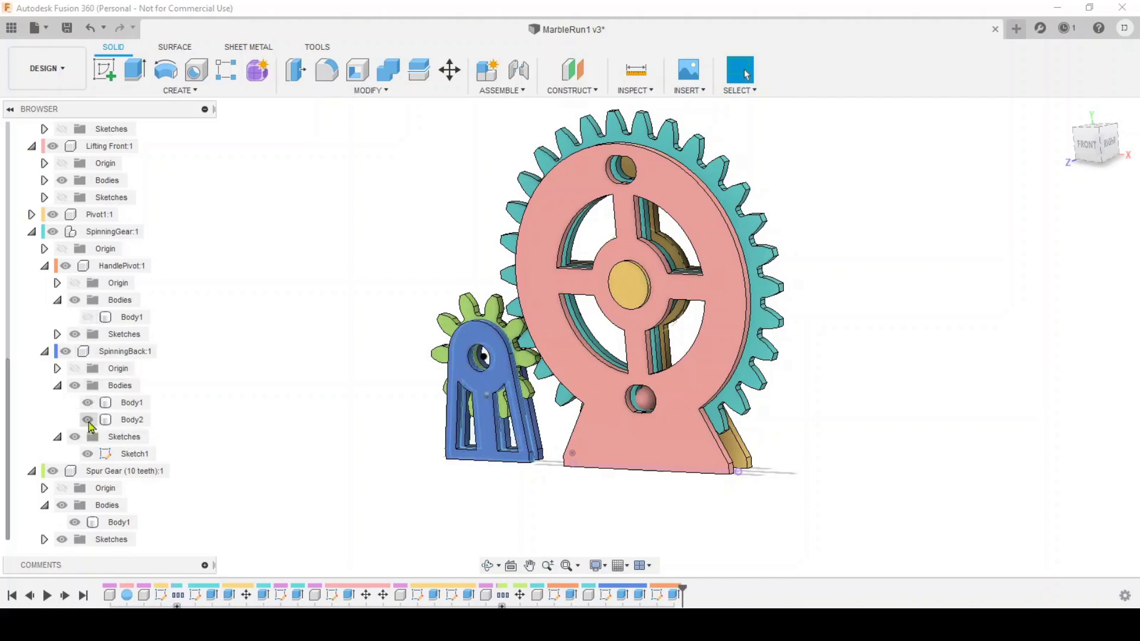
left_click(88, 403)
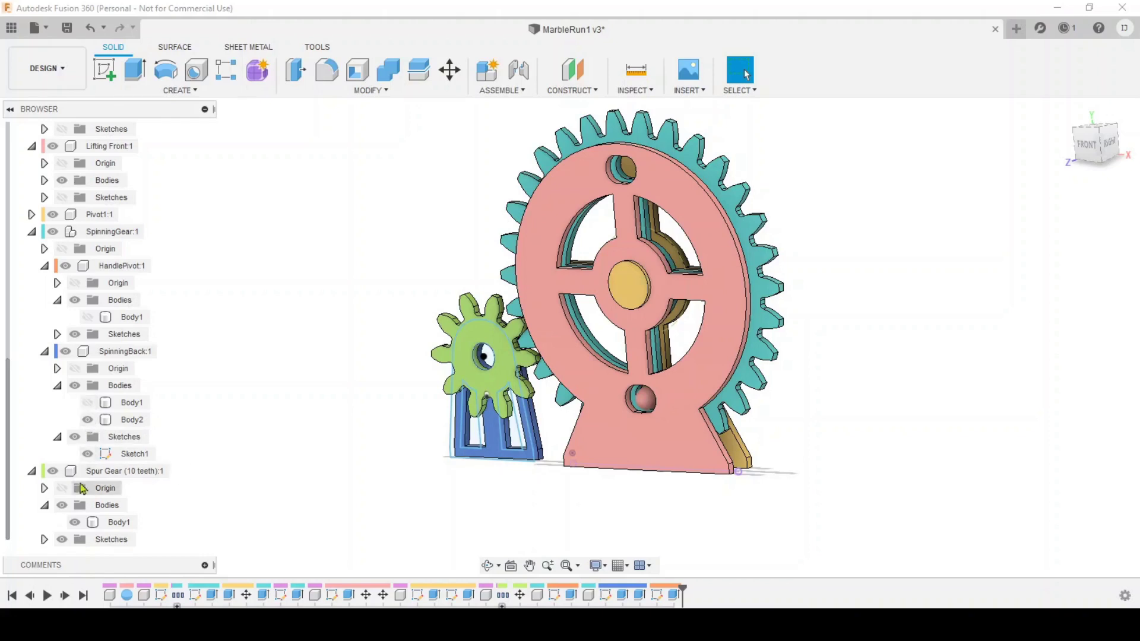
left_click(75, 523)
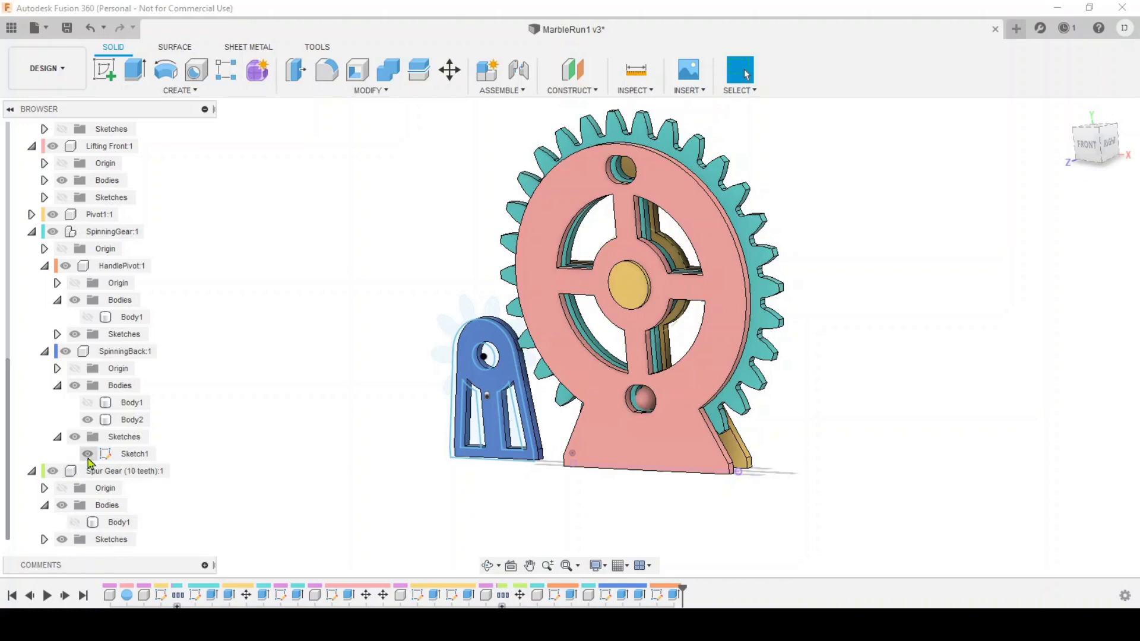
left_click(88, 454)
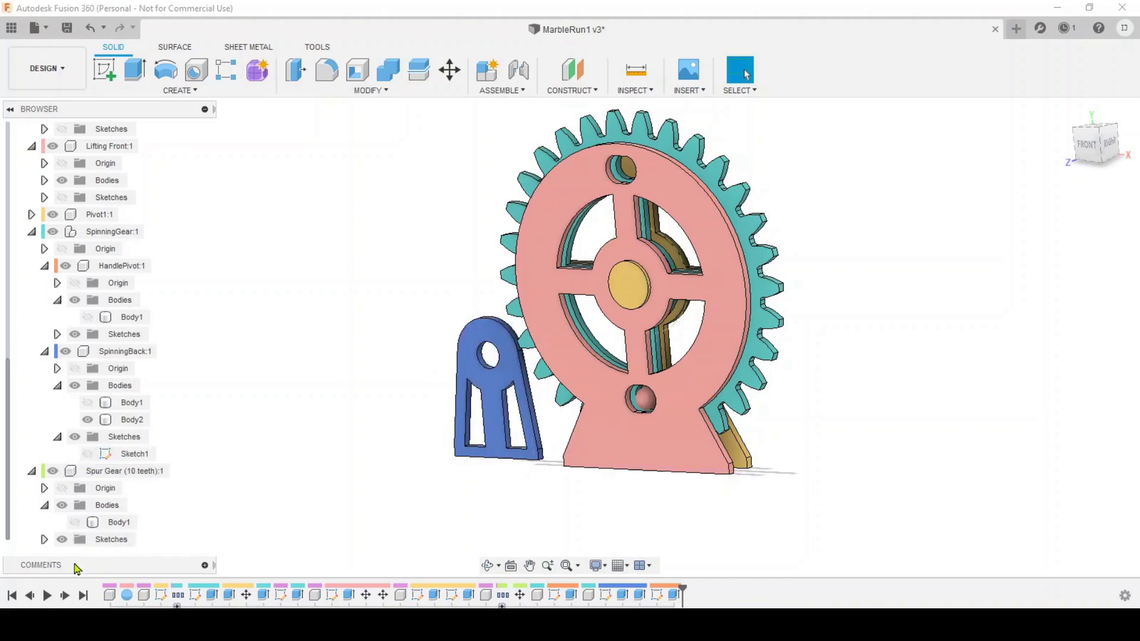
left_click(80, 526)
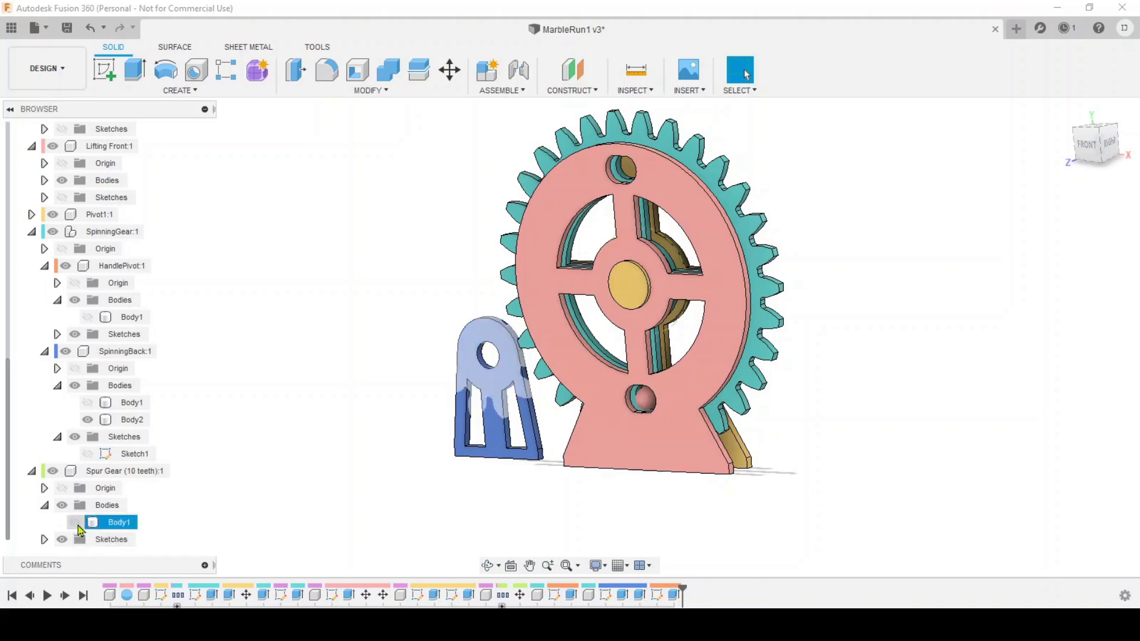
left_click(74, 523)
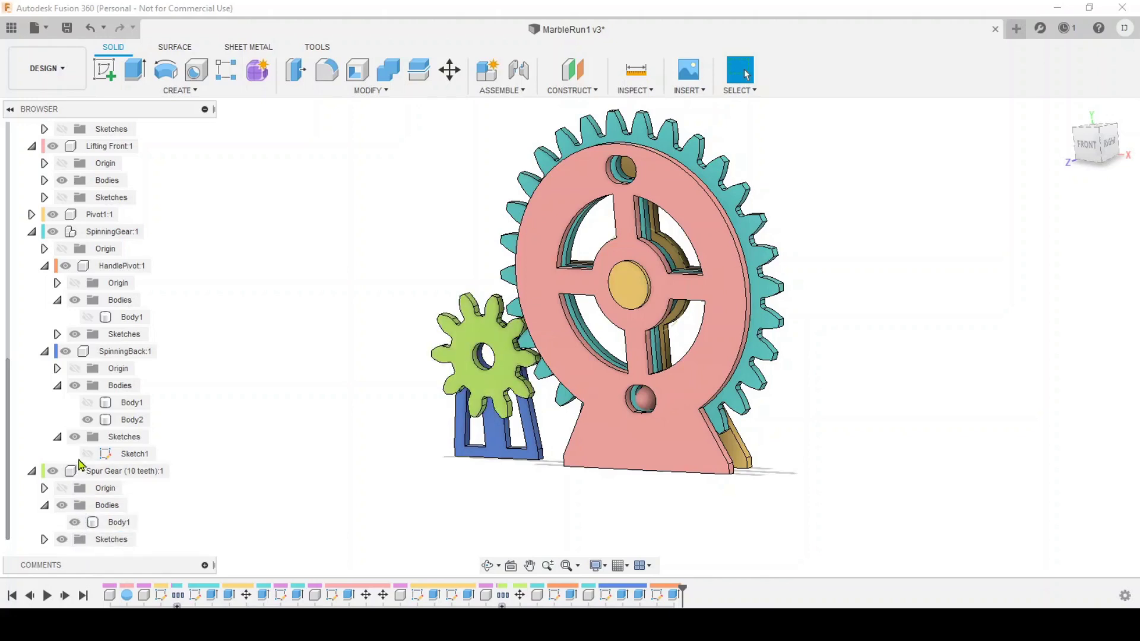
left_click(89, 408)
left_click(90, 319)
left_click(88, 318)
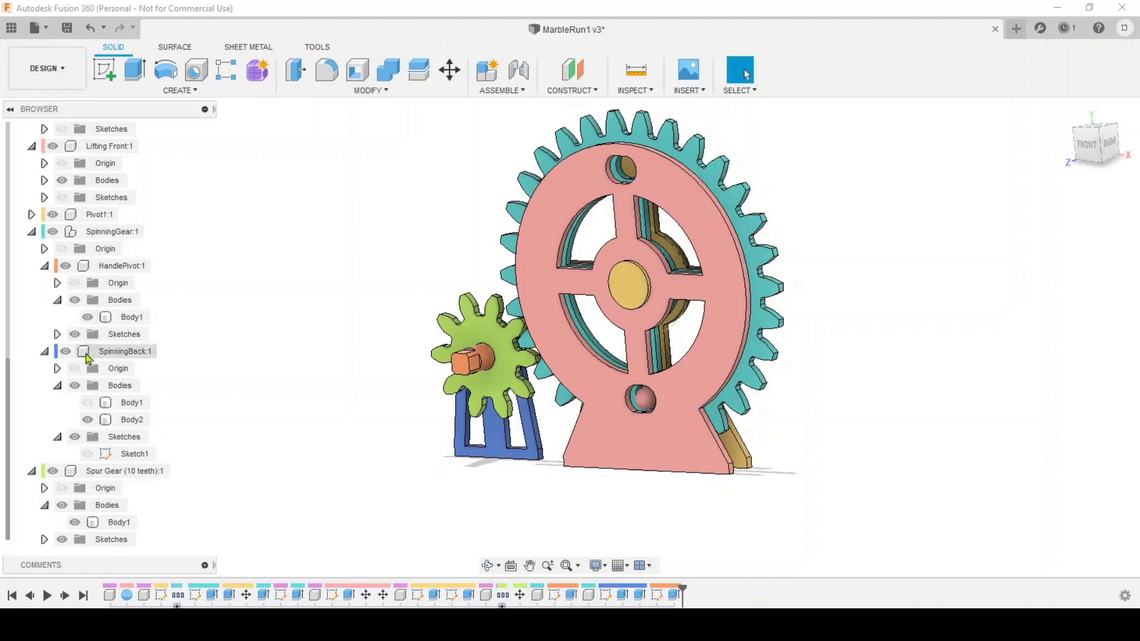
left_click(88, 404)
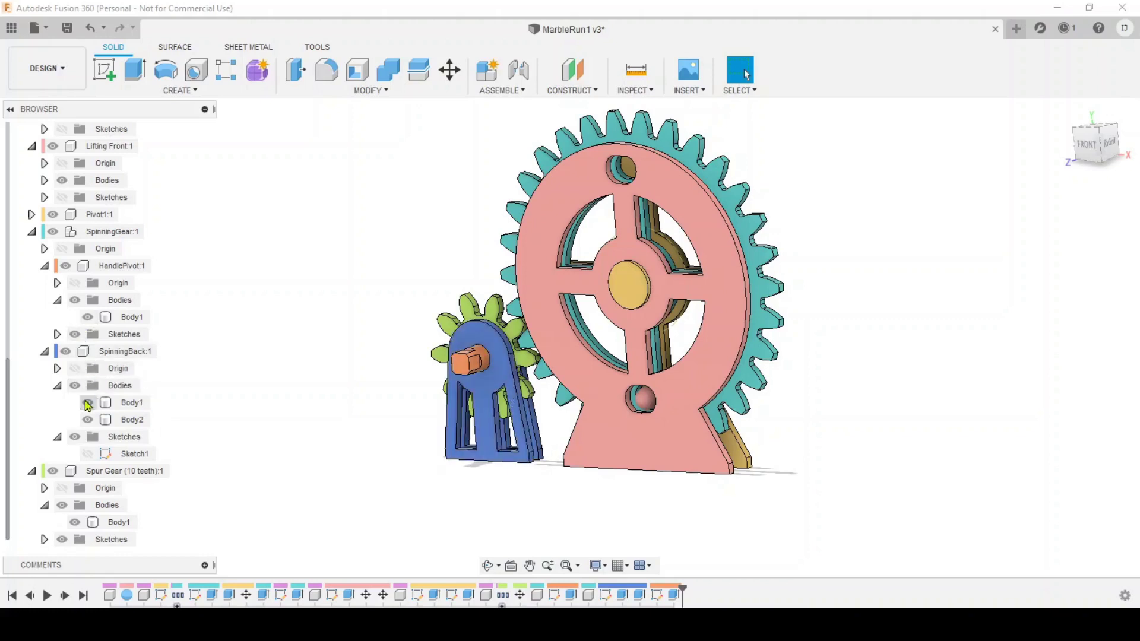